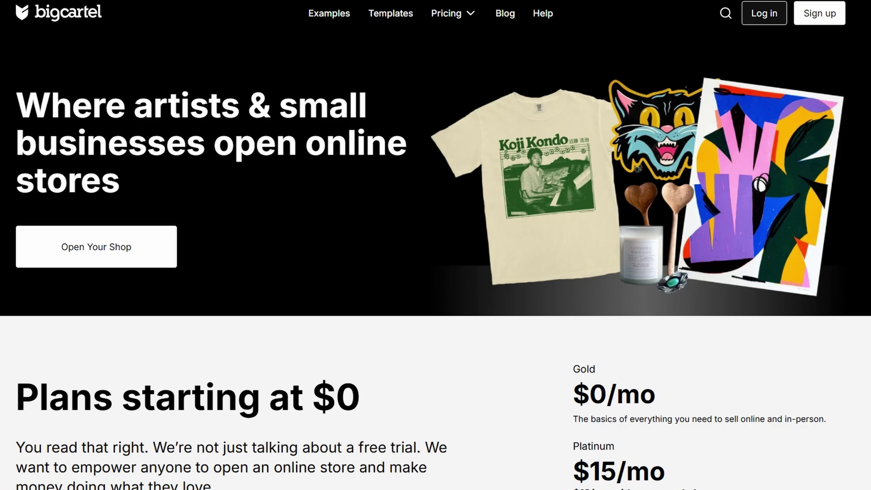
- Look through the Big Cartel home page, from the plan overview and shop showcases to the platform-switching section and footer links
{"action": "scroll", "coordinate": [436, 272], "scroll_direction": "down", "scroll_amount": 2}
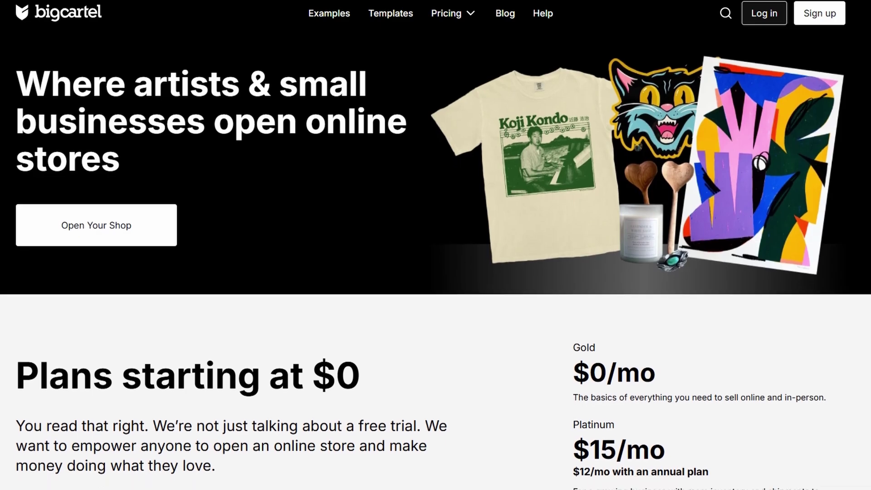
{"action": "scroll", "coordinate": [435, 272], "scroll_direction": "down", "scroll_amount": 2}
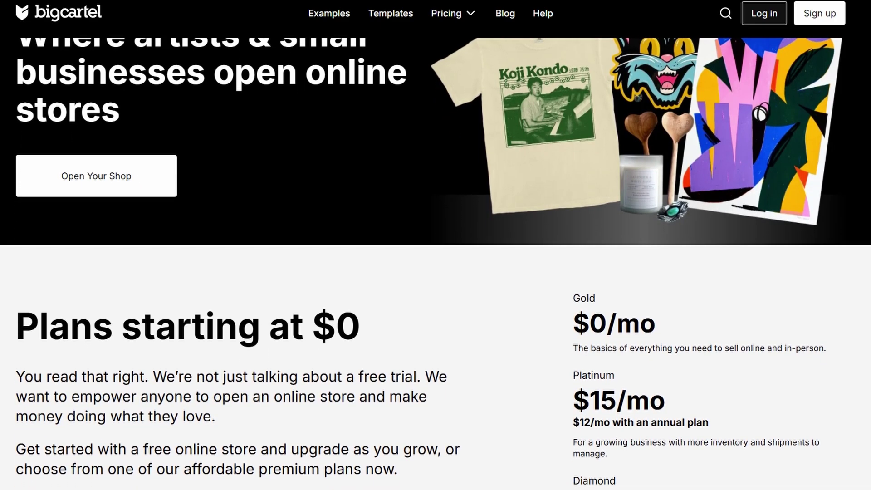
{"action": "scroll", "coordinate": [436, 272], "scroll_direction": "down", "scroll_amount": 1}
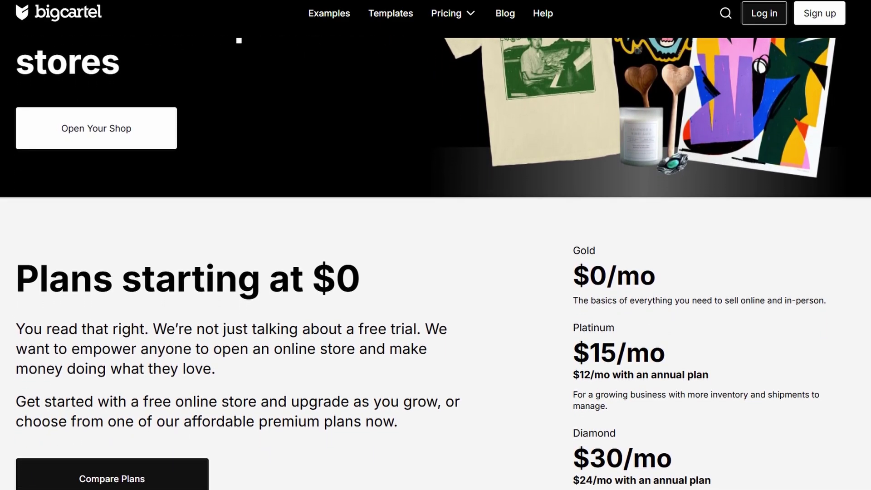
{"action": "left_click", "coordinate": [78, 16]}
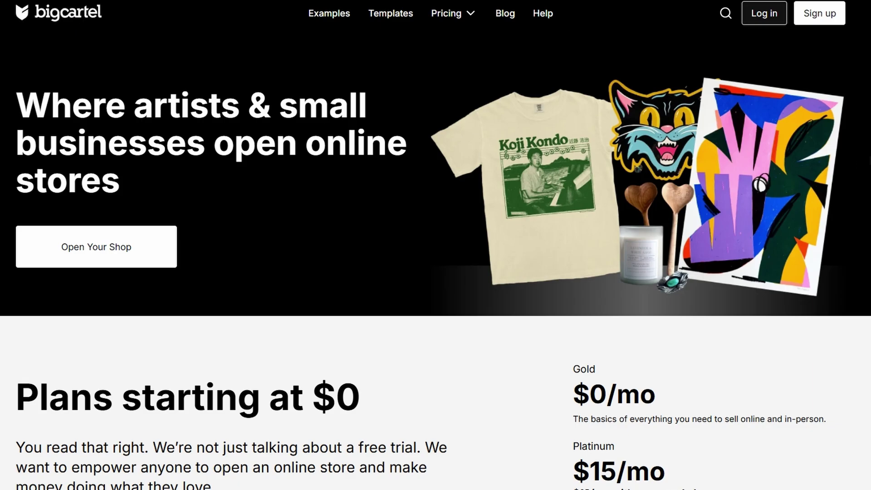
{"action": "scroll", "coordinate": [436, 272], "scroll_direction": "down", "scroll_amount": 10}
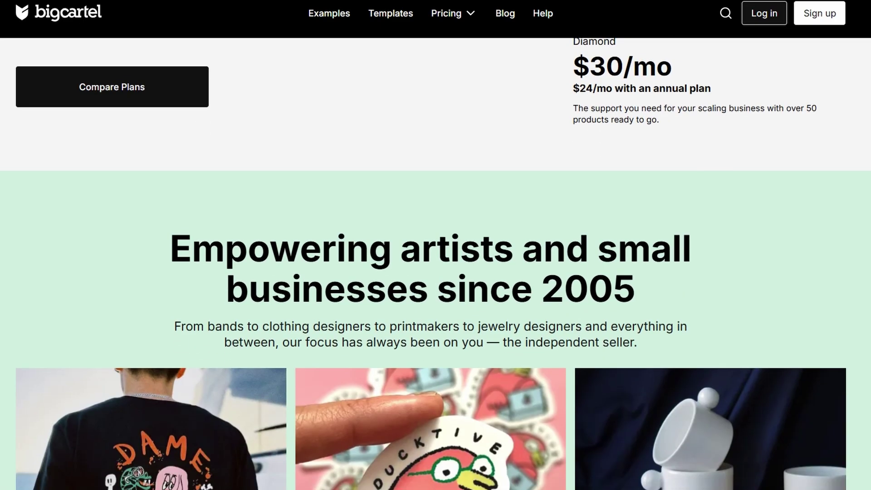
{"action": "scroll", "coordinate": [436, 272], "scroll_direction": "down", "scroll_amount": 2}
{"action": "scroll", "coordinate": [435, 272], "scroll_direction": "down", "scroll_amount": 2}
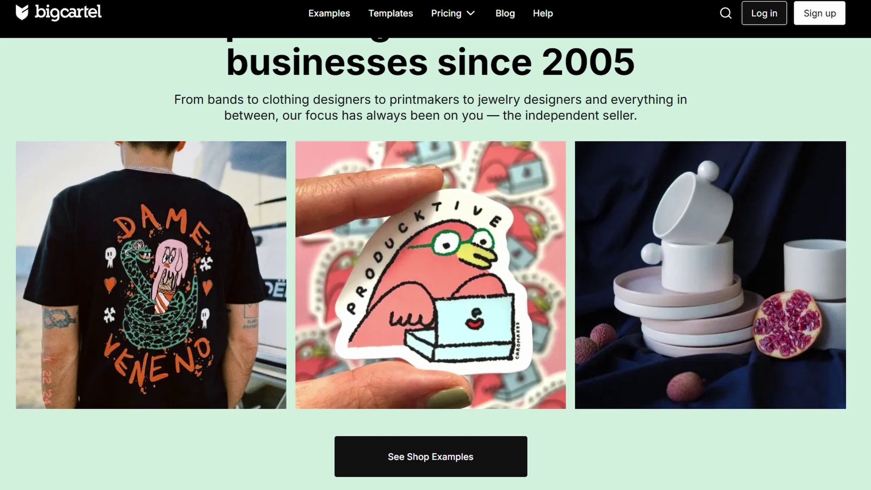
{"action": "scroll", "coordinate": [808, 330], "scroll_direction": "down", "scroll_amount": 7}
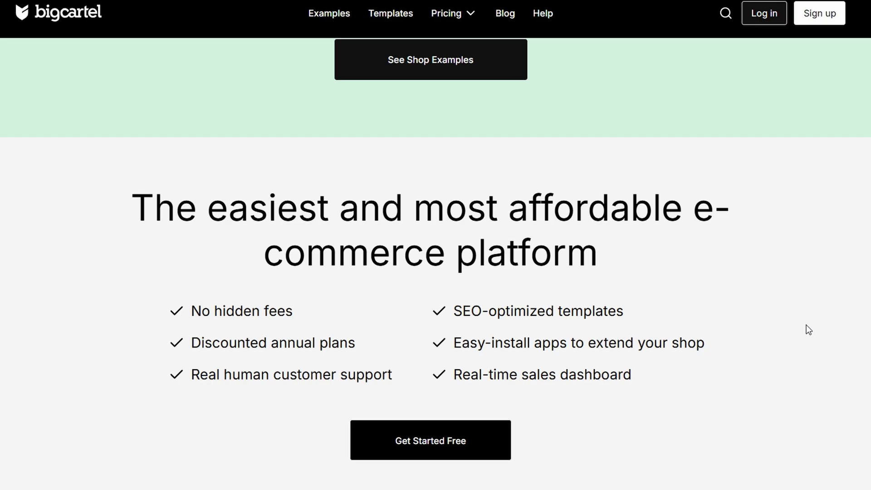
{"action": "scroll", "coordinate": [436, 263], "scroll_direction": "down", "scroll_amount": 9}
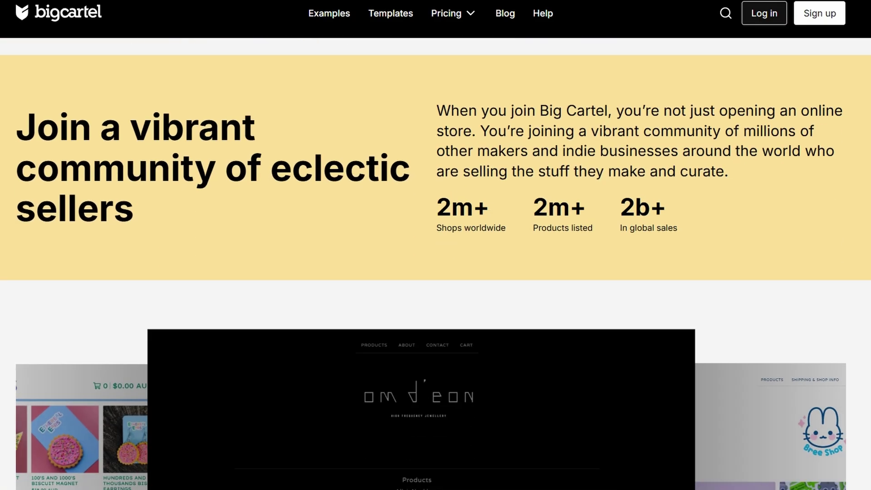
{"action": "scroll", "coordinate": [436, 263], "scroll_direction": "down", "scroll_amount": 3}
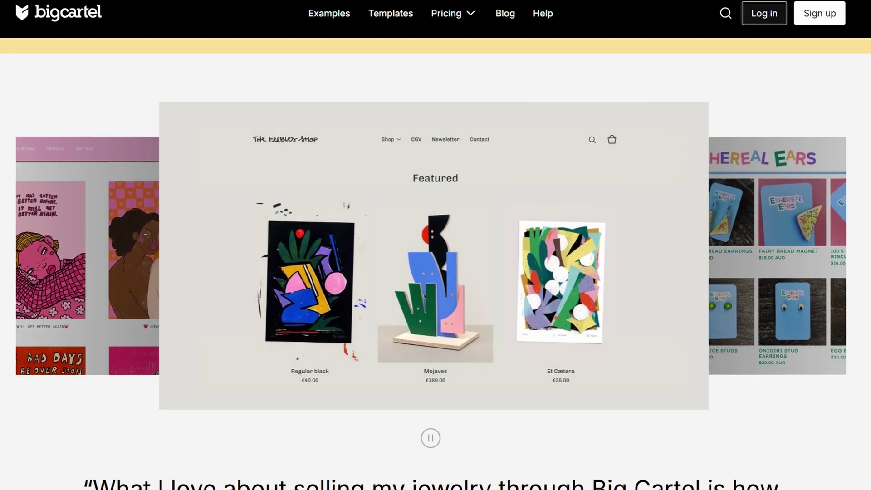
{"action": "scroll", "coordinate": [436, 263], "scroll_direction": "down", "scroll_amount": 10}
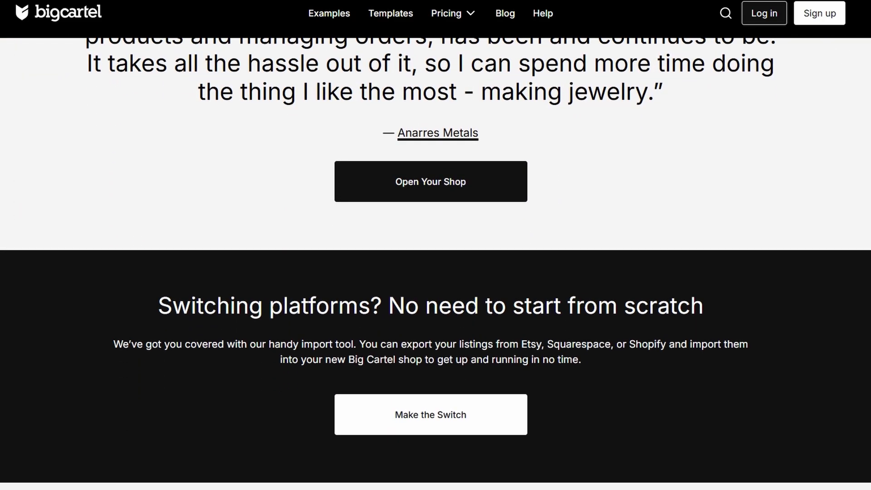
{"action": "scroll", "coordinate": [435, 263], "scroll_direction": "down", "scroll_amount": 5}
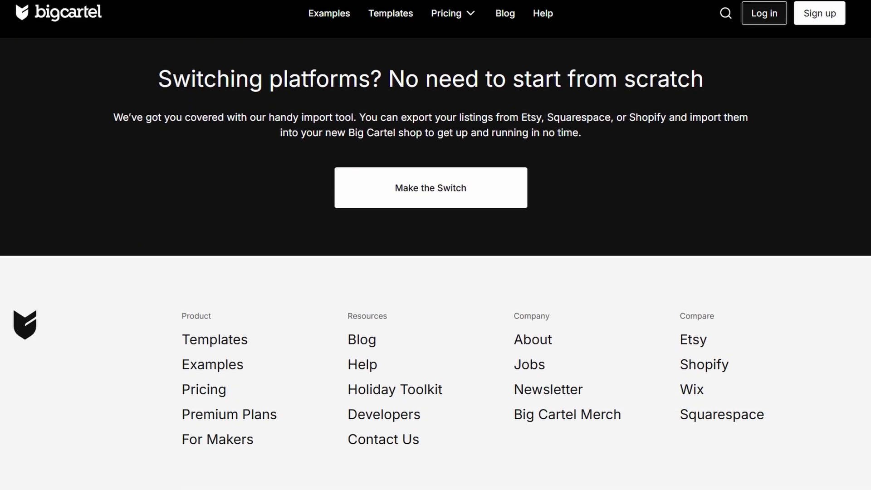
- Review the home page sections in reverse order, from the seller testimonial back to the plan overview and main banner
{"action": "scroll", "coordinate": [436, 263], "scroll_direction": "up", "scroll_amount": 5}
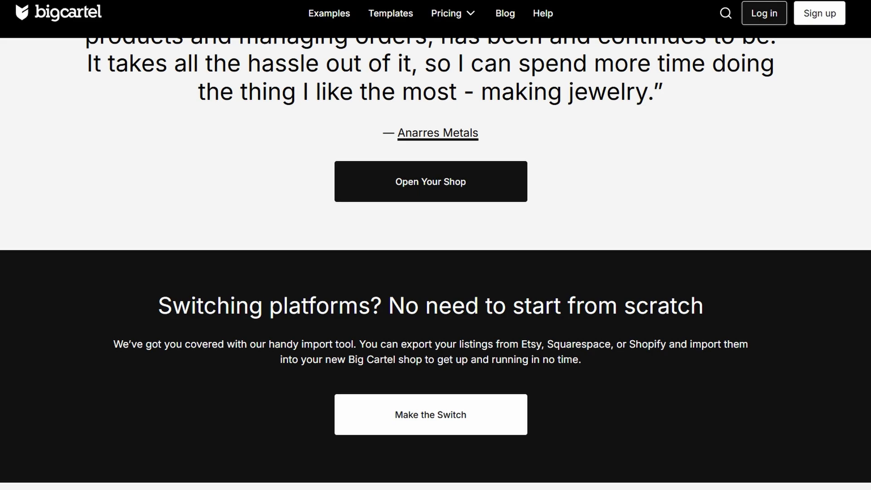
{"action": "scroll", "coordinate": [436, 263], "scroll_direction": "up", "scroll_amount": 10}
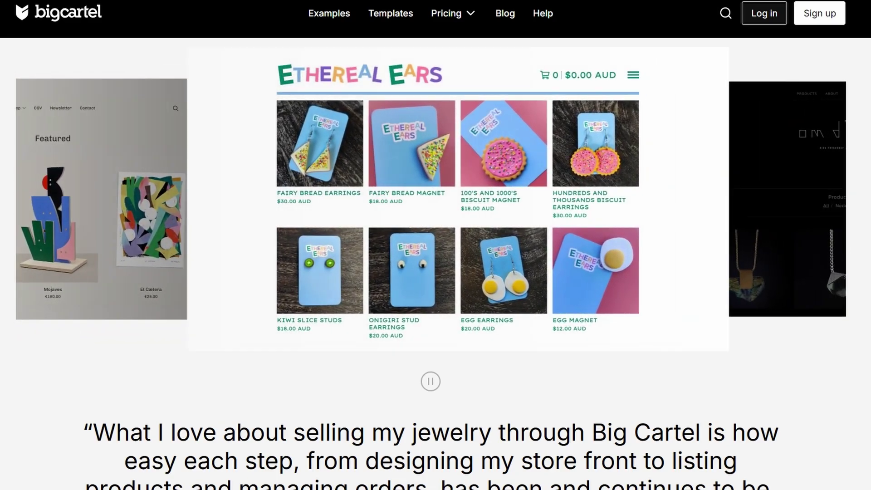
{"action": "scroll", "coordinate": [435, 264], "scroll_direction": "up", "scroll_amount": 15}
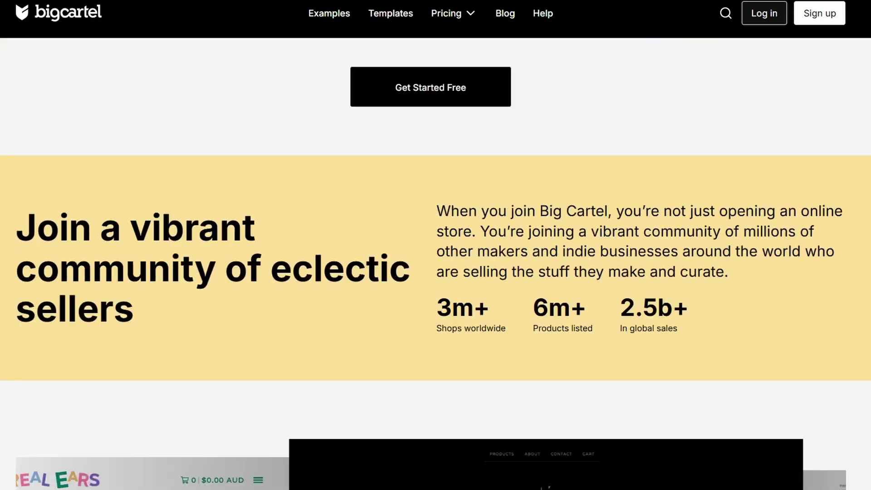
{"action": "scroll", "coordinate": [436, 263], "scroll_direction": "up", "scroll_amount": 10}
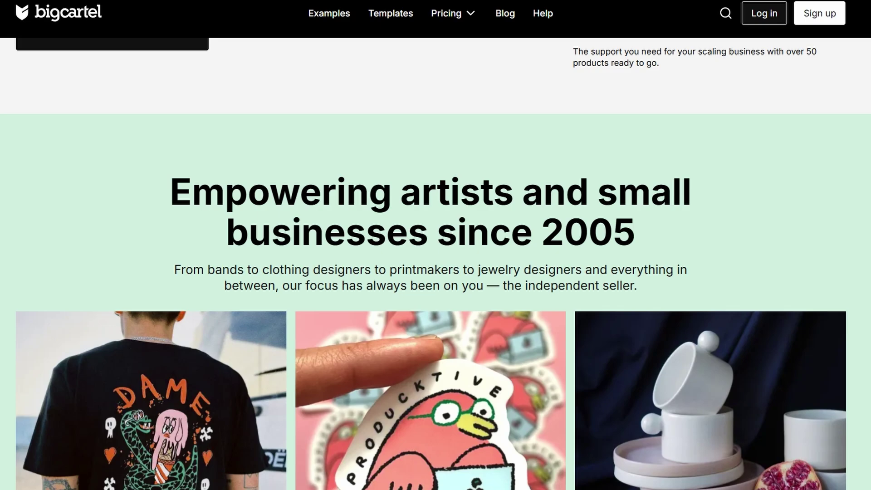
{"action": "scroll", "coordinate": [435, 263], "scroll_direction": "up", "scroll_amount": 12}
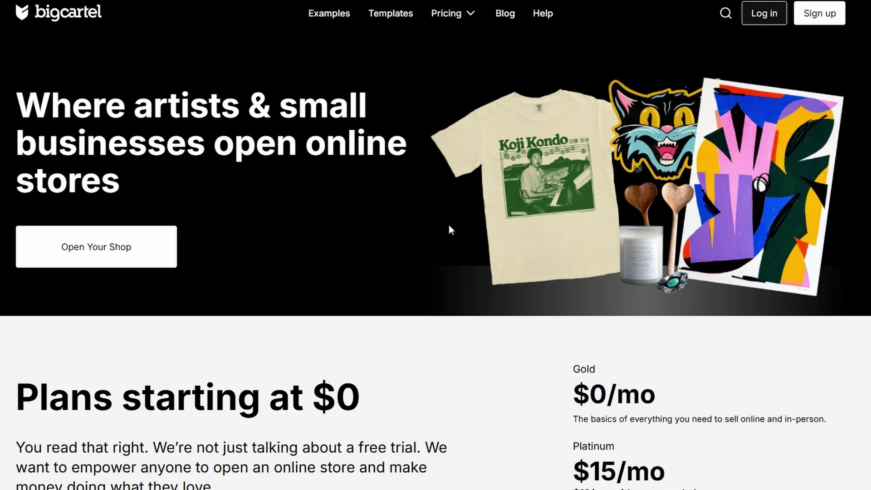
{"action": "scroll", "coordinate": [451, 230], "scroll_direction": "down", "scroll_amount": 4}
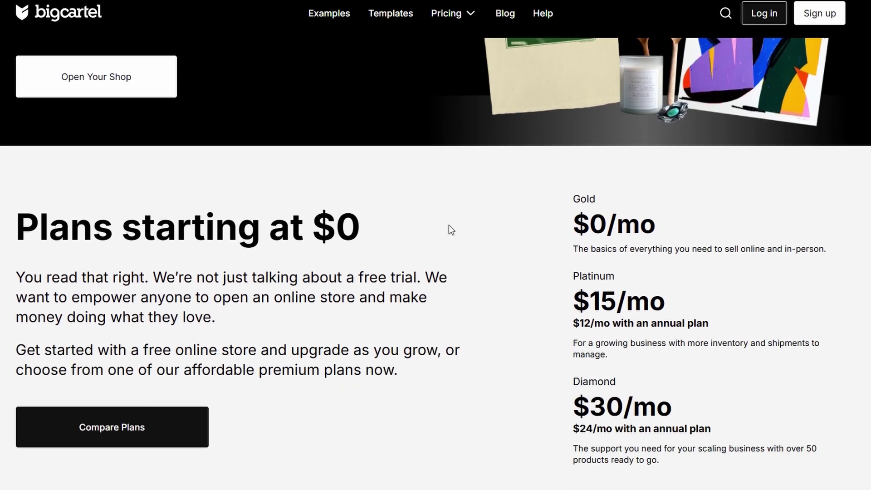
{"action": "scroll", "coordinate": [452, 230], "scroll_direction": "up", "scroll_amount": 3}
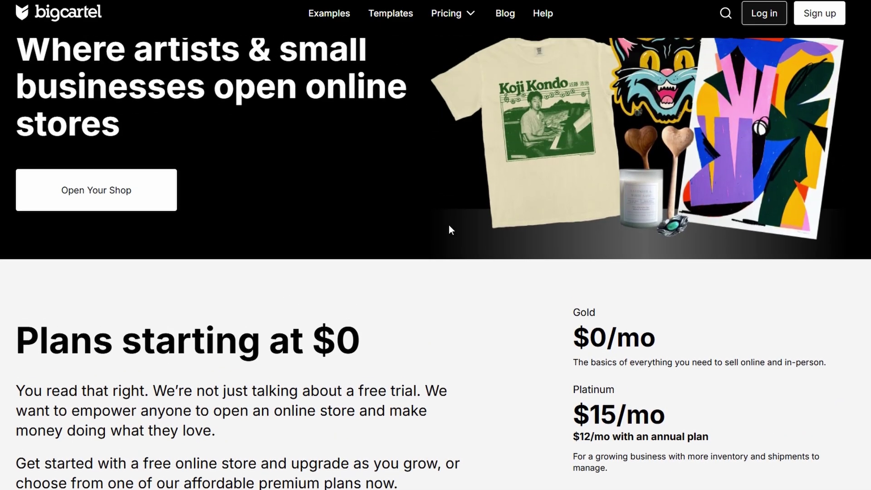
{"action": "scroll", "coordinate": [450, 230], "scroll_direction": "up", "scroll_amount": 2}
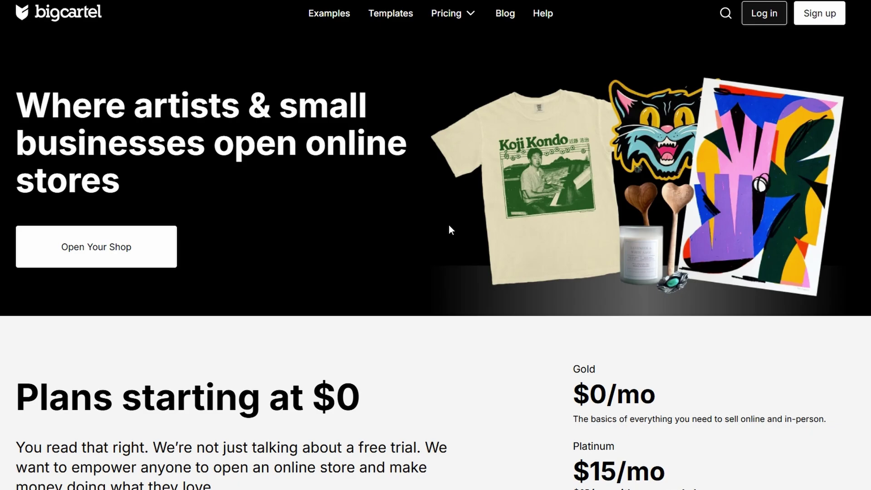
- Open the example shops page and browse the featured stores
{"action": "left_click", "coordinate": [339, 16]}
{"action": "scroll", "coordinate": [670, 218], "scroll_direction": "down", "scroll_amount": 8}
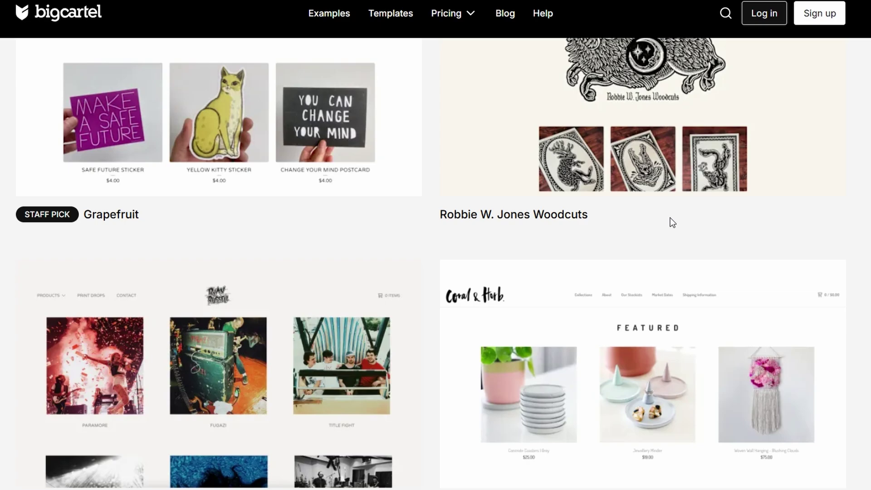
{"action": "scroll", "coordinate": [671, 222], "scroll_direction": "down", "scroll_amount": 7}
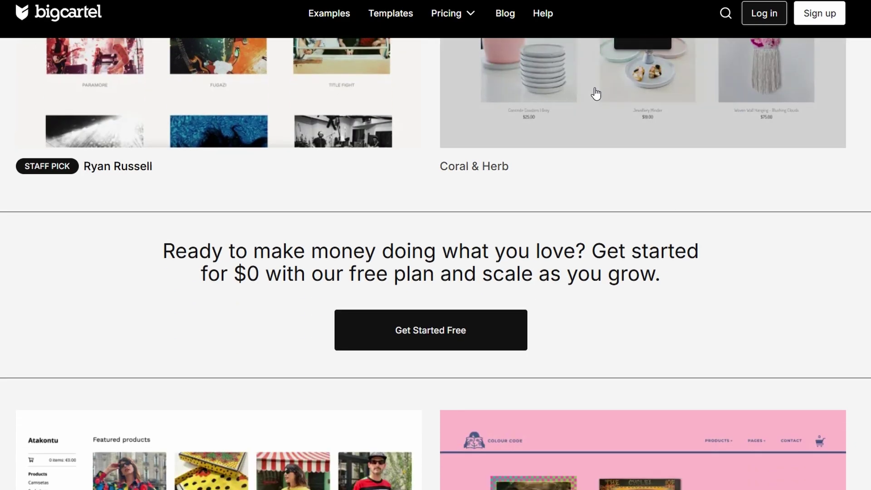
- Open the pricing page and examine the Gold plan's terms and included features, highlighting its "FOREVER FREE" label
{"action": "left_click", "coordinate": [458, 17]}
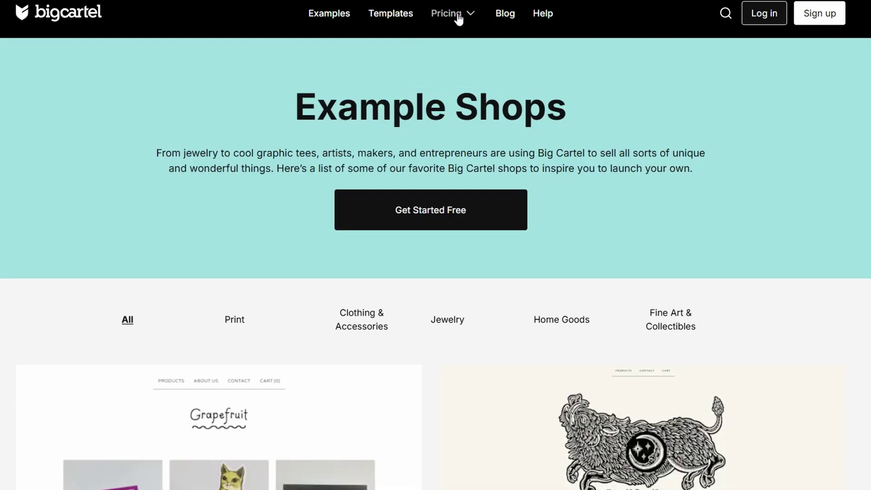
{"action": "mouse_move", "coordinate": [456, 16]}
{"action": "left_click", "coordinate": [448, 57]}
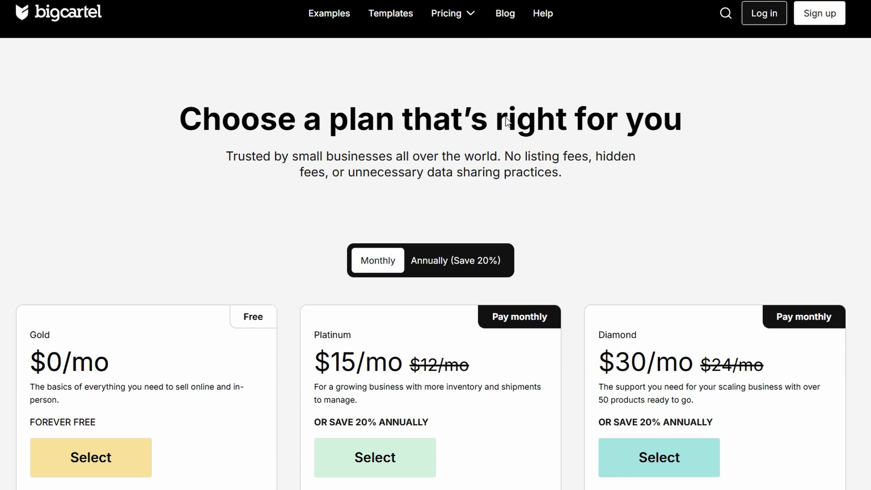
{"action": "scroll", "coordinate": [508, 122], "scroll_direction": "down", "scroll_amount": 4}
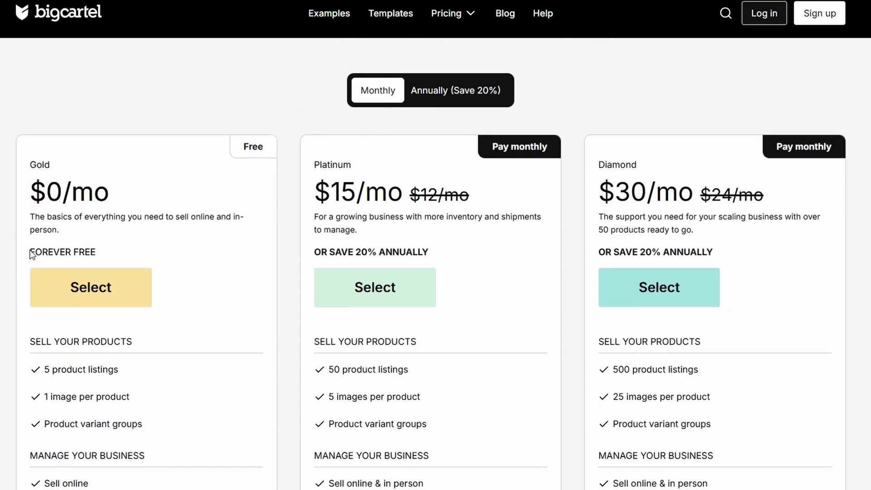
{"action": "triple_click", "coordinate": [36, 254]}
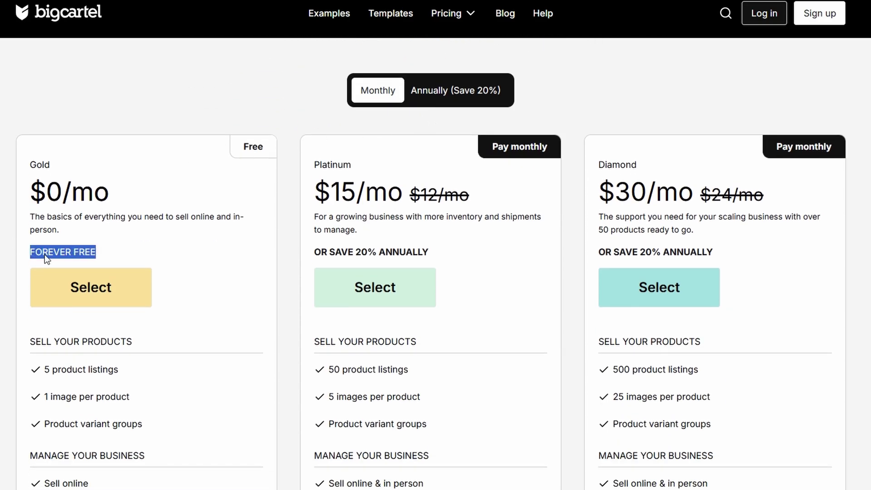
{"action": "scroll", "coordinate": [31, 196], "scroll_direction": "down", "scroll_amount": 3}
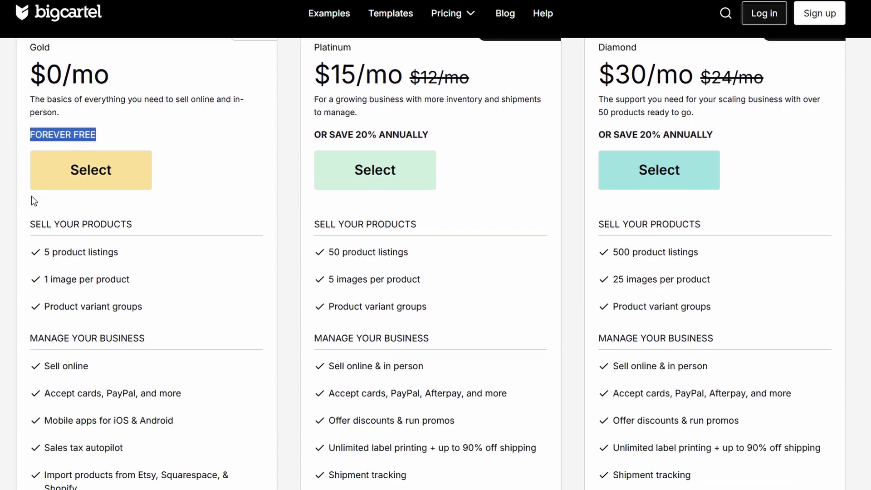
{"action": "scroll", "coordinate": [31, 196], "scroll_direction": "down", "scroll_amount": 2}
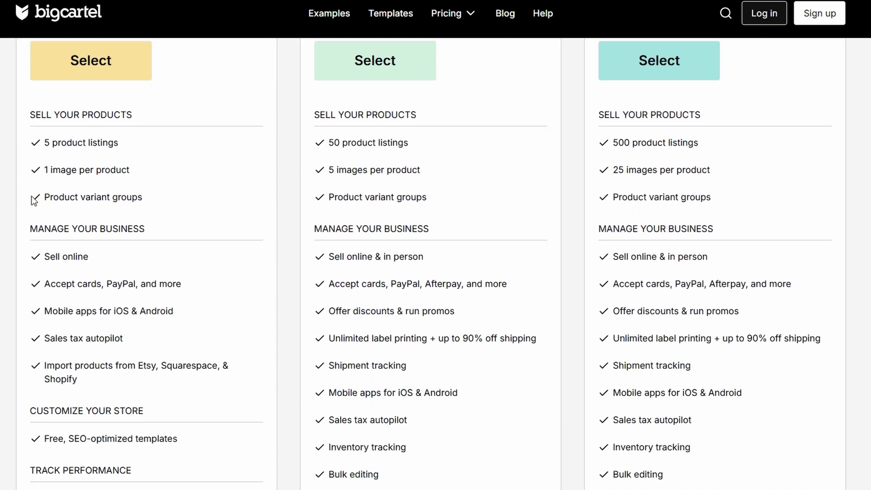
{"action": "scroll", "coordinate": [32, 196], "scroll_direction": "up", "scroll_amount": 5}
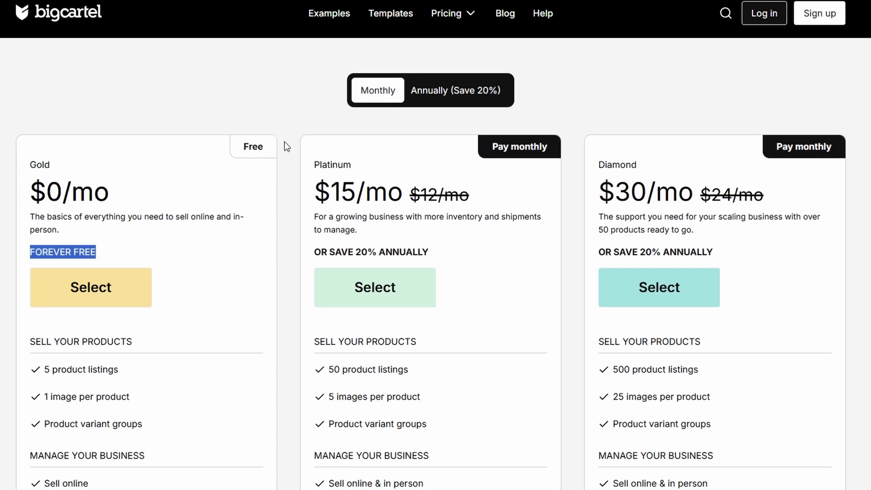
- Compare the monthly prices and product listing limits of the Platinum and Diamond plans, highlighting each figure
{"action": "left_click_drag", "start_coordinate": [321, 194], "coordinate": [472, 195]}
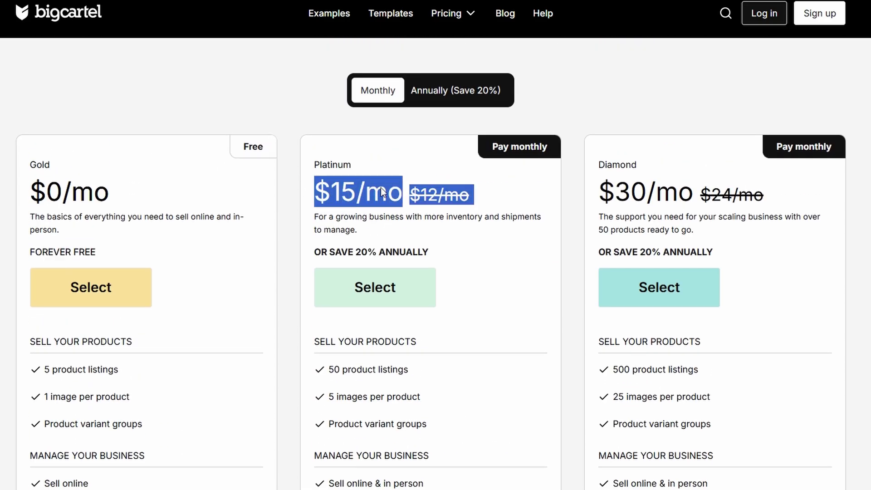
{"action": "triple_click", "coordinate": [340, 374]}
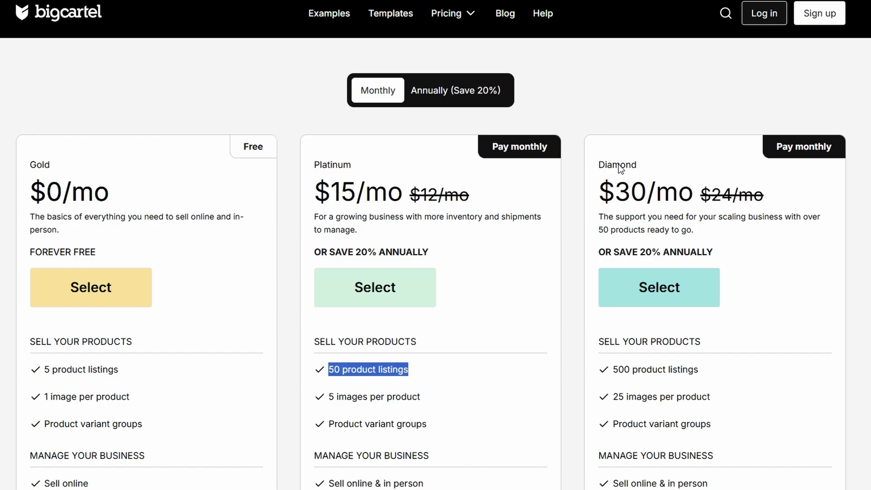
{"action": "double_click", "coordinate": [630, 192]}
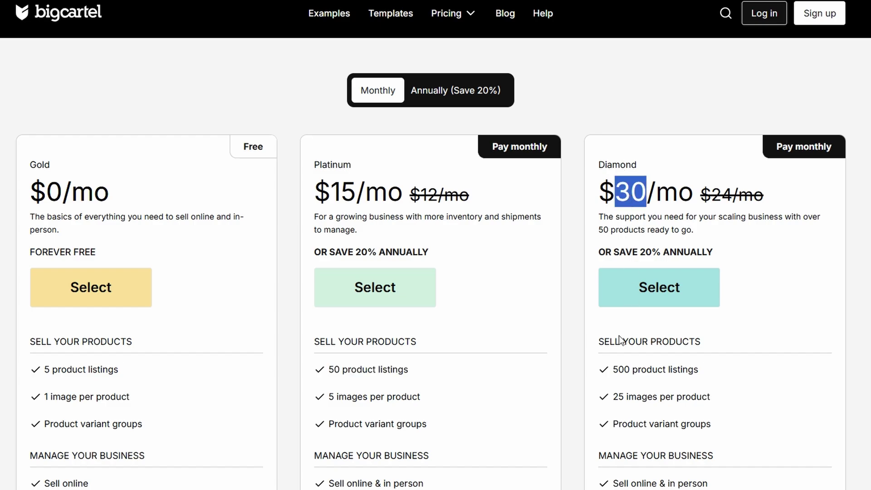
{"action": "left_click", "coordinate": [614, 368]}
{"action": "triple_click", "coordinate": [614, 368]}
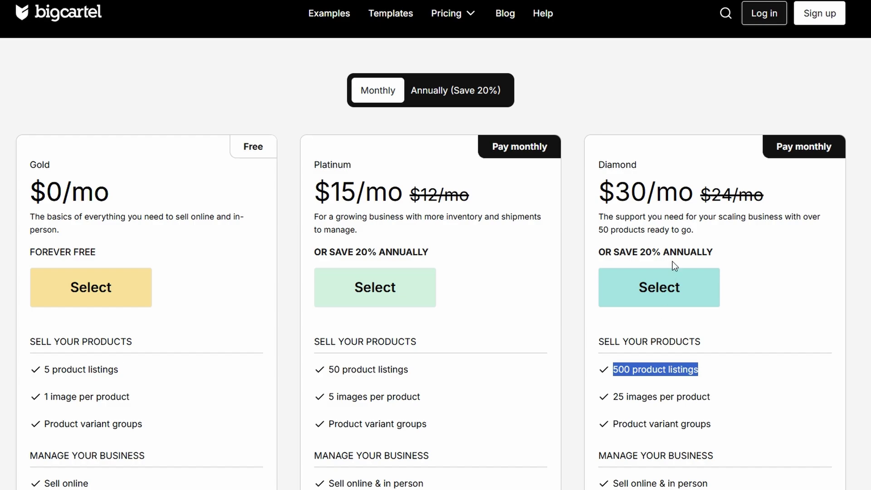
- Open the store templates page and browse the available designs and the features included with all templates
{"action": "left_click", "coordinate": [380, 19]}
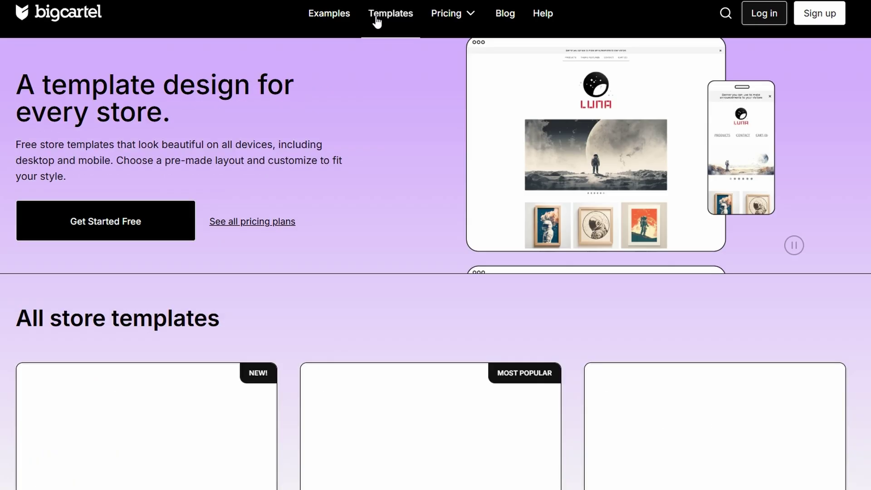
{"action": "scroll", "coordinate": [471, 192], "scroll_direction": "down", "scroll_amount": 6}
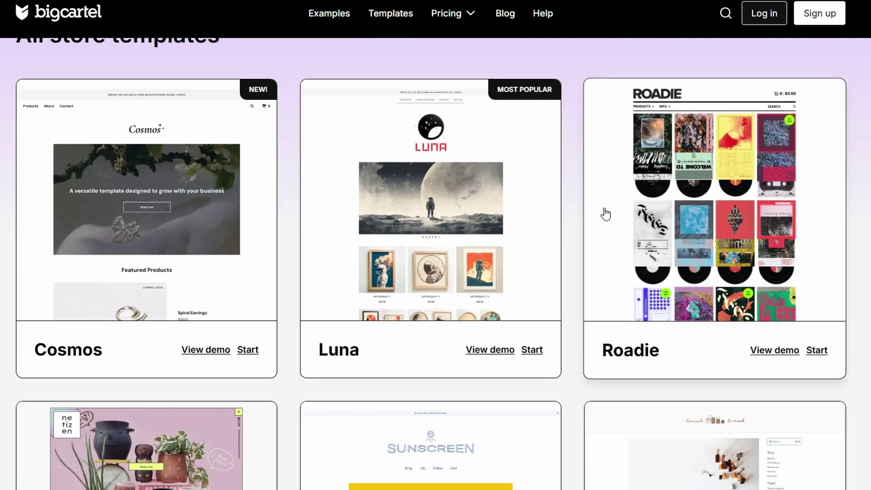
{"action": "scroll", "coordinate": [604, 214], "scroll_direction": "down", "scroll_amount": 2}
{"action": "scroll", "coordinate": [603, 221], "scroll_direction": "down", "scroll_amount": 7}
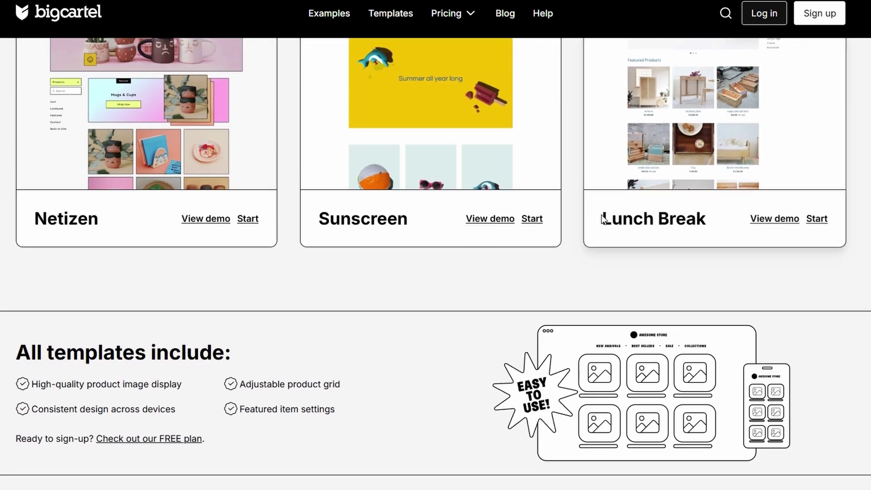
- Open the Cosmos template's demo store and look through its featured products and categories
{"action": "scroll", "coordinate": [480, 222], "scroll_direction": "up", "scroll_amount": 9}
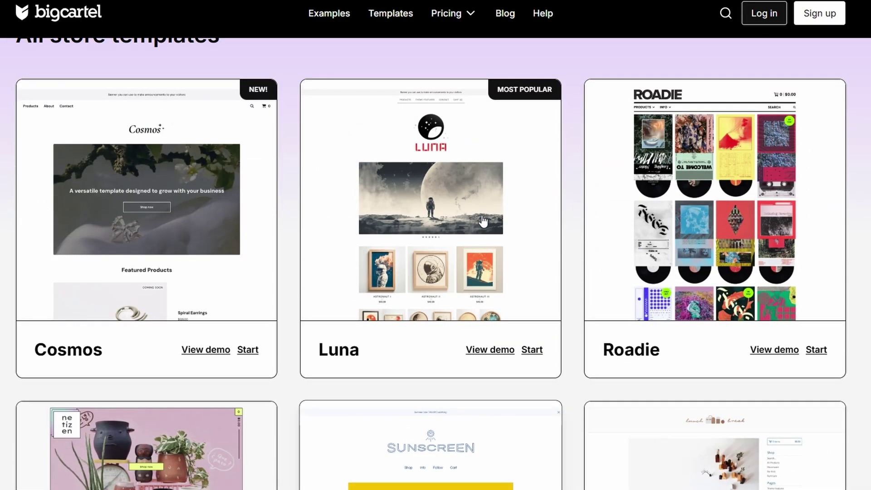
{"action": "left_click", "coordinate": [207, 352]}
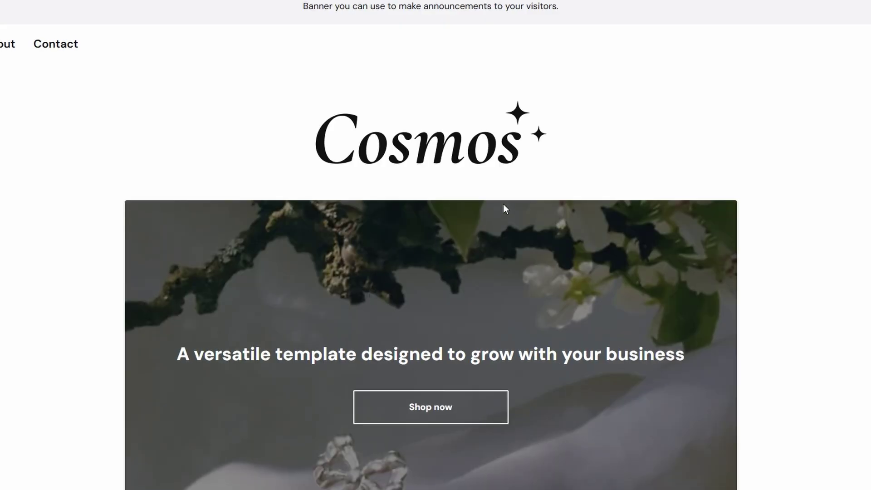
{"action": "scroll", "coordinate": [504, 204], "scroll_direction": "down", "scroll_amount": 5}
{"action": "scroll", "coordinate": [504, 204], "scroll_direction": "down", "scroll_amount": 9}
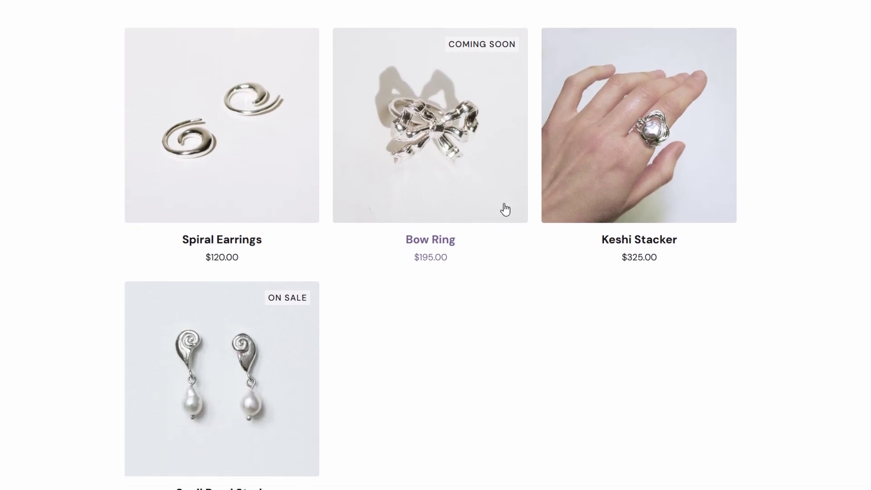
{"action": "scroll", "coordinate": [505, 210], "scroll_direction": "down", "scroll_amount": 8}
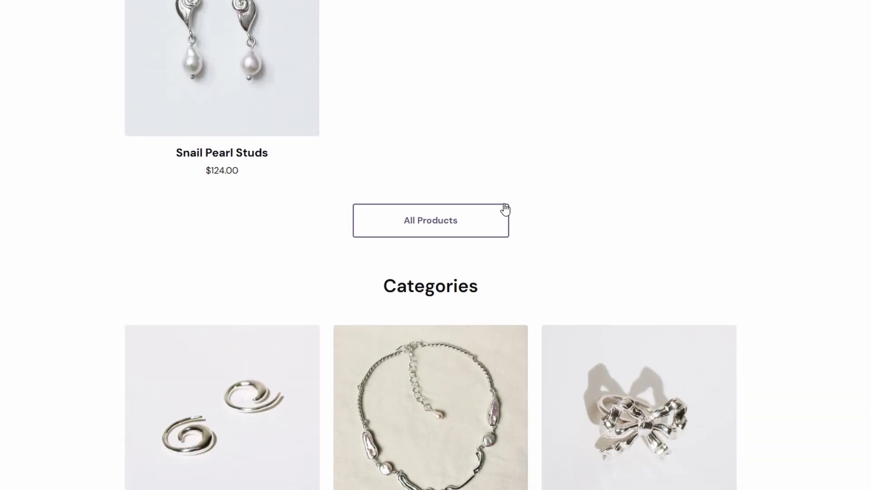
{"action": "scroll", "coordinate": [507, 208], "scroll_direction": "down", "scroll_amount": 4}
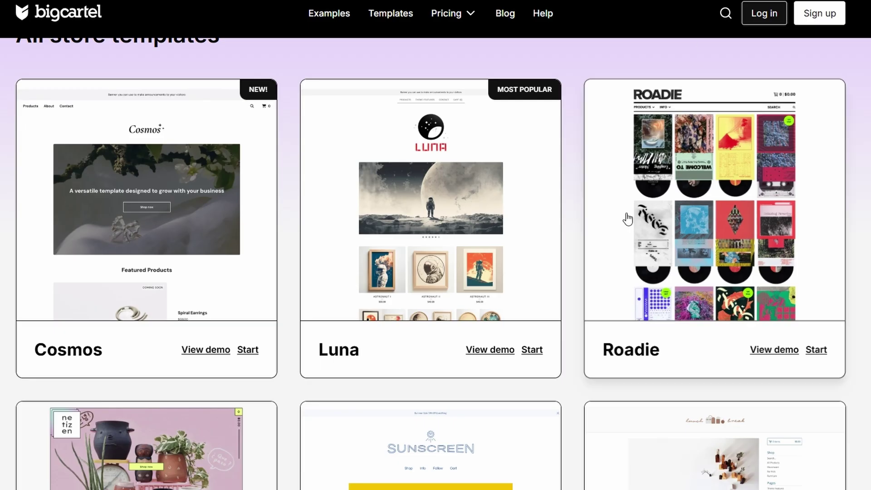
- Return to the home page, start opening a shop and select the free Gold plan
{"action": "scroll", "coordinate": [463, 167], "scroll_direction": "up", "scroll_amount": 3}
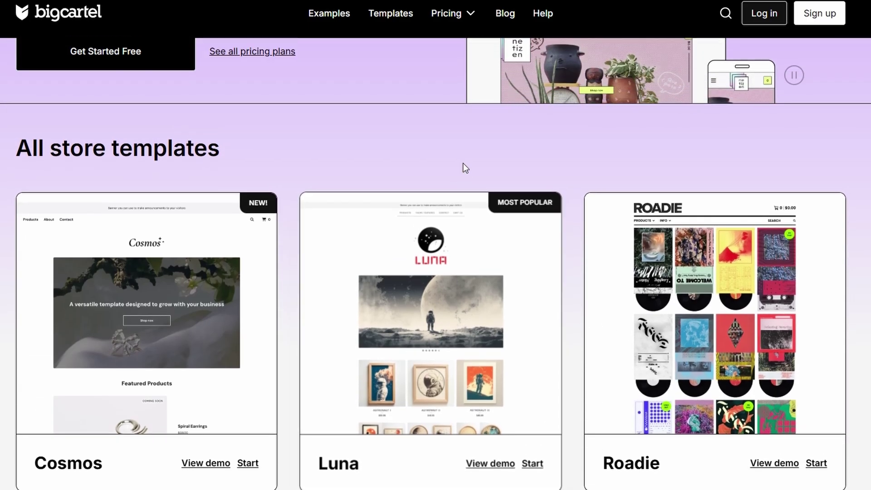
{"action": "scroll", "coordinate": [463, 163], "scroll_direction": "up", "scroll_amount": 4}
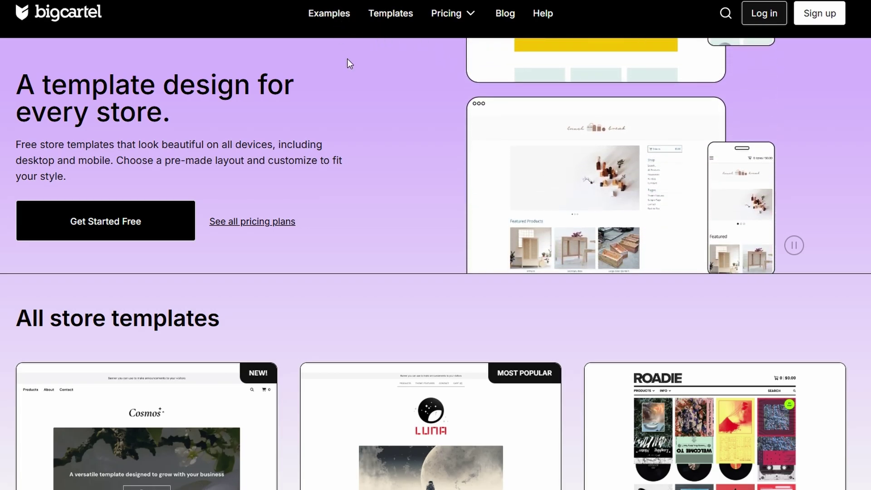
{"action": "left_click", "coordinate": [46, 21]}
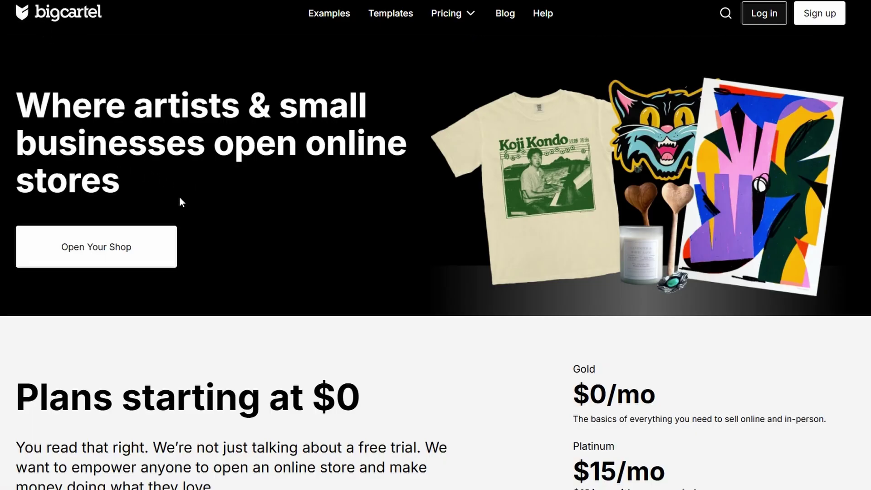
{"action": "left_click", "coordinate": [85, 250]}
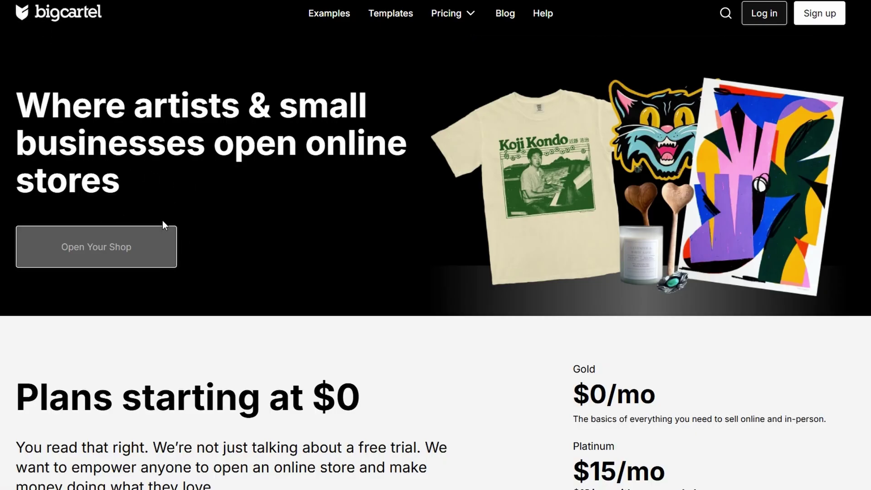
{"action": "scroll", "coordinate": [130, 238], "scroll_direction": "down", "scroll_amount": 2}
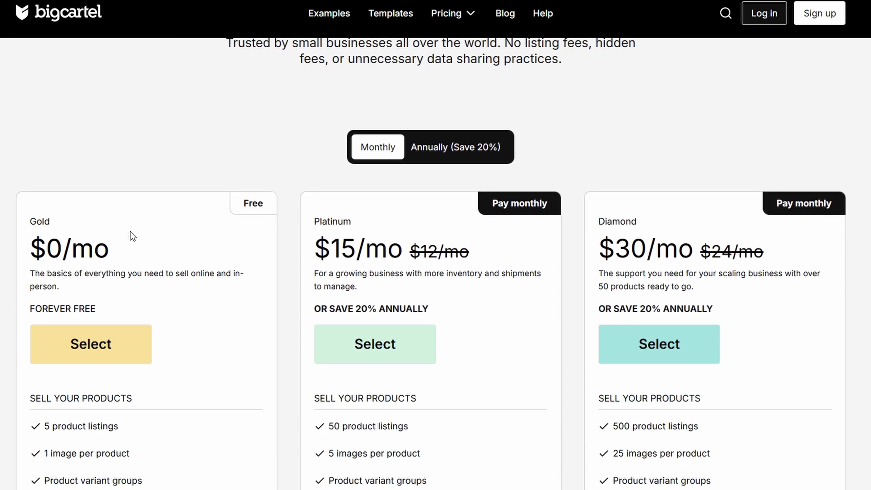
{"action": "left_click", "coordinate": [81, 346]}
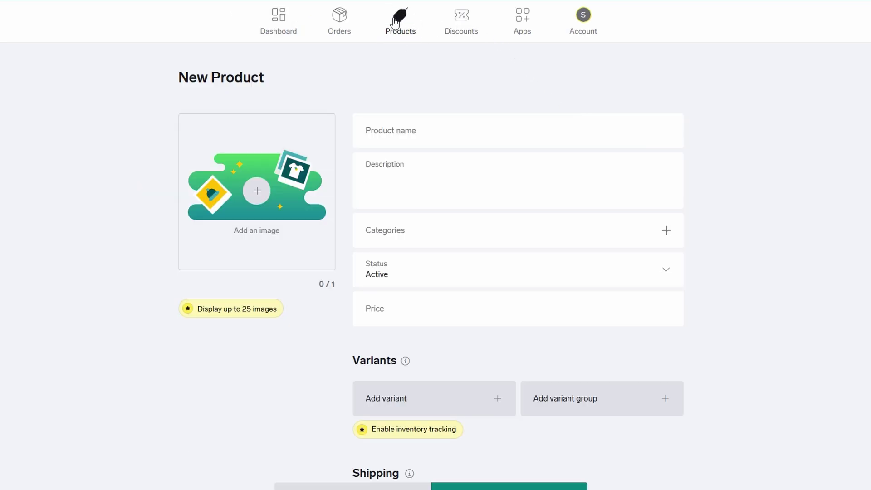
- Look over the new product form, and examine the product import page's plan options and resources
{"action": "scroll", "coordinate": [395, 22], "scroll_direction": "down", "scroll_amount": 2}
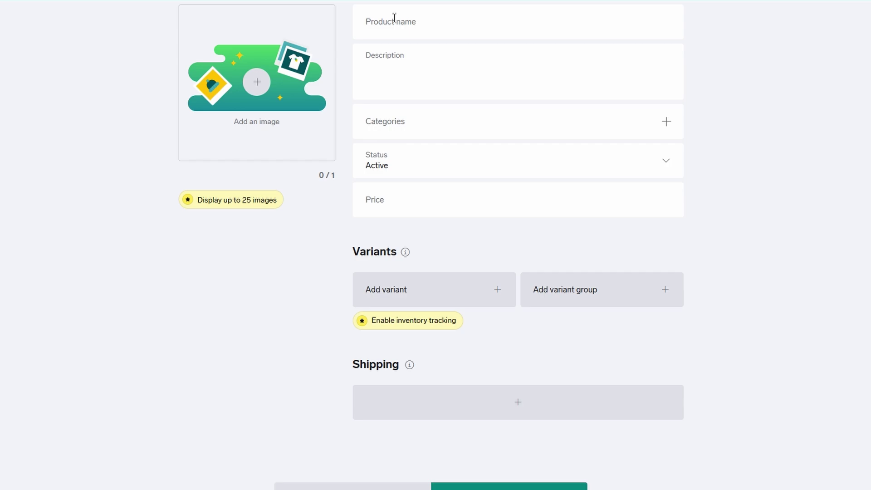
{"action": "left_click_drag", "start_coordinate": [325, 483], "coordinate": [322, 488]}
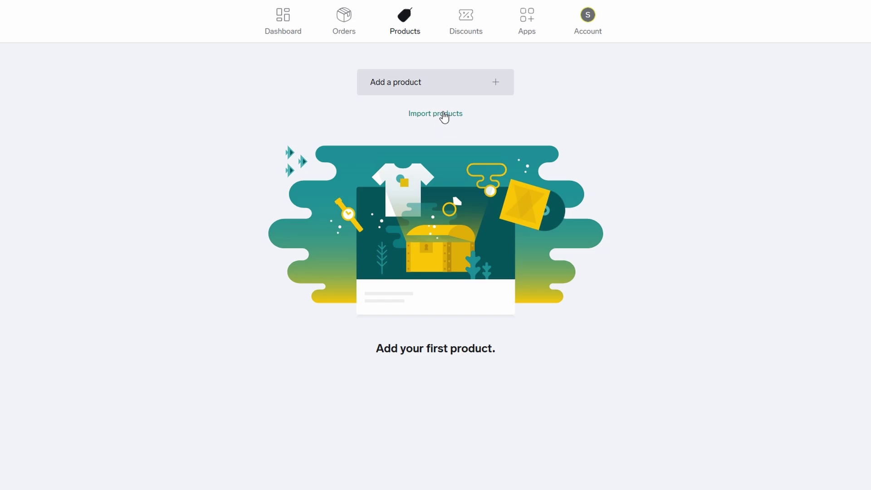
{"action": "left_click", "coordinate": [444, 116]}
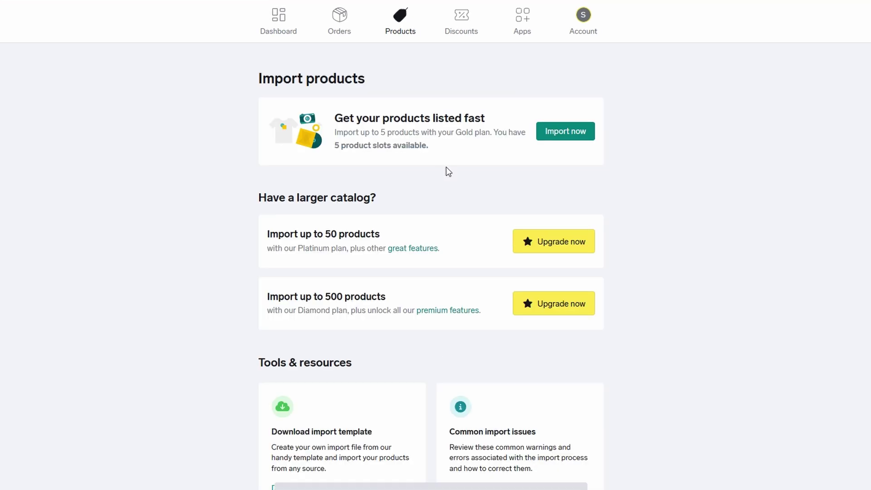
{"action": "scroll", "coordinate": [446, 167], "scroll_direction": "down", "scroll_amount": 1}
{"action": "scroll", "coordinate": [447, 169], "scroll_direction": "down", "scroll_amount": 2}
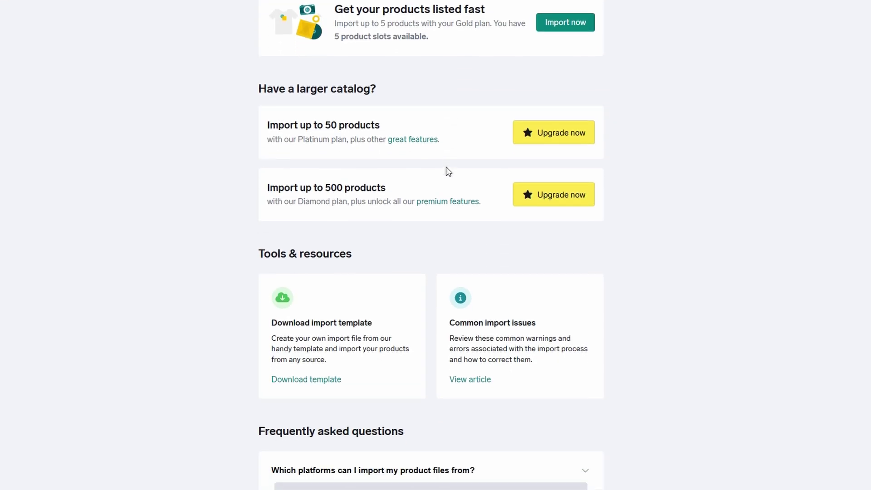
{"action": "scroll", "coordinate": [446, 167], "scroll_direction": "up", "scroll_amount": 2}
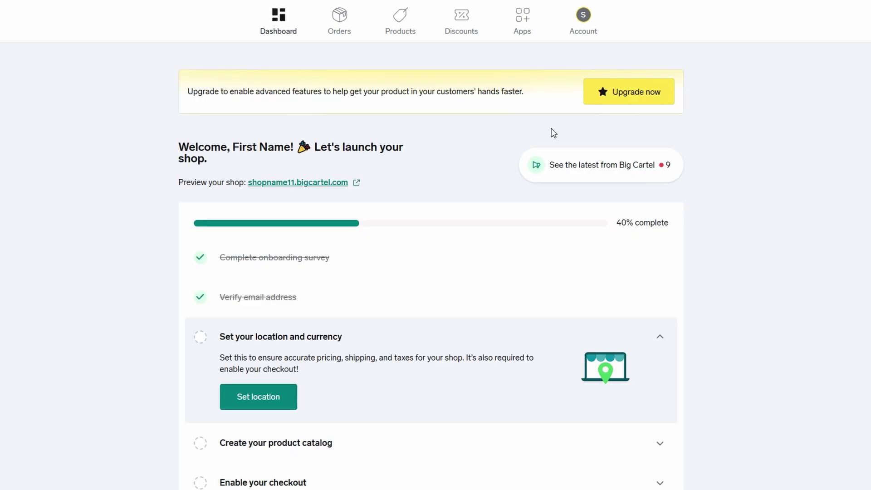
- View the orders page and open a new discount form from the discounts page
{"action": "left_click", "coordinate": [356, 28]}
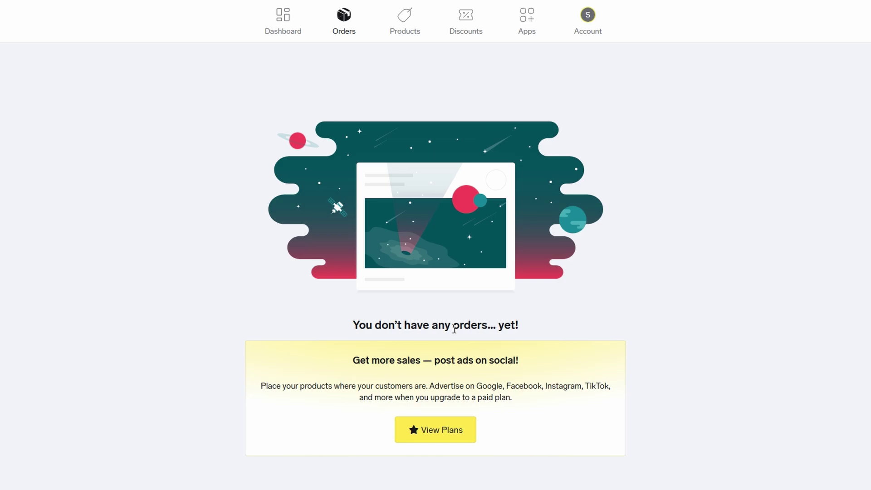
{"action": "left_click", "coordinate": [468, 28]}
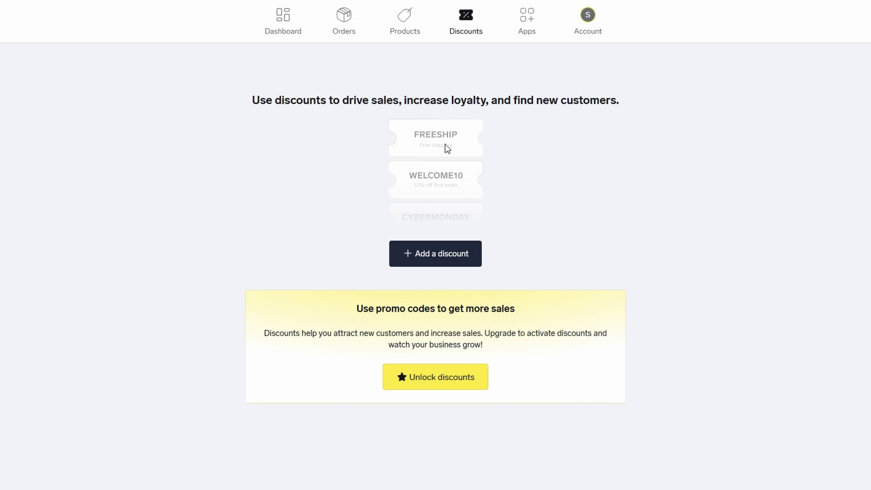
{"action": "left_click", "coordinate": [424, 254]}
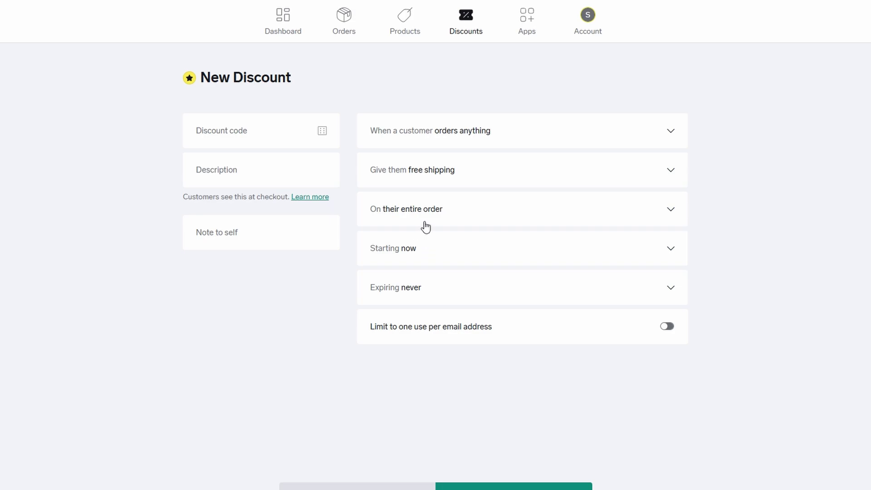
- Open the account page and review the shop info, design, plan, location, payment, tax, shipping and preference settings
{"action": "left_click", "coordinate": [587, 18]}
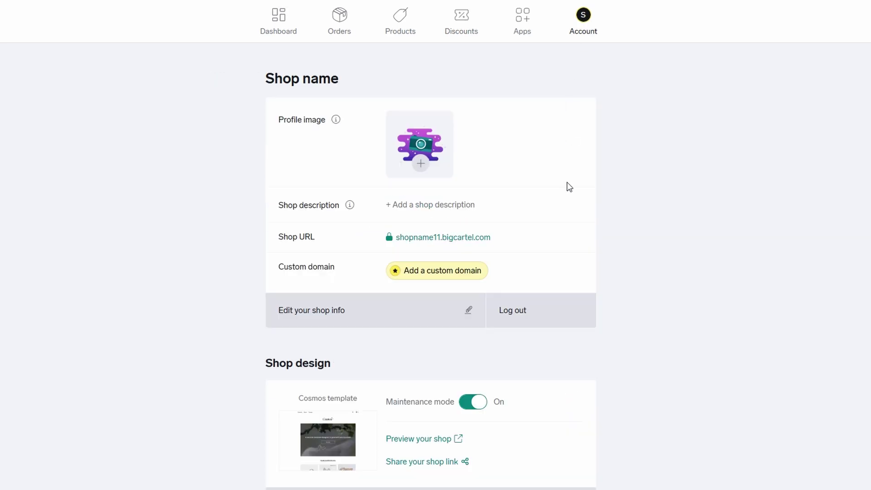
{"action": "scroll", "coordinate": [570, 197], "scroll_direction": "down", "scroll_amount": 5}
{"action": "scroll", "coordinate": [571, 199], "scroll_direction": "down", "scroll_amount": 7}
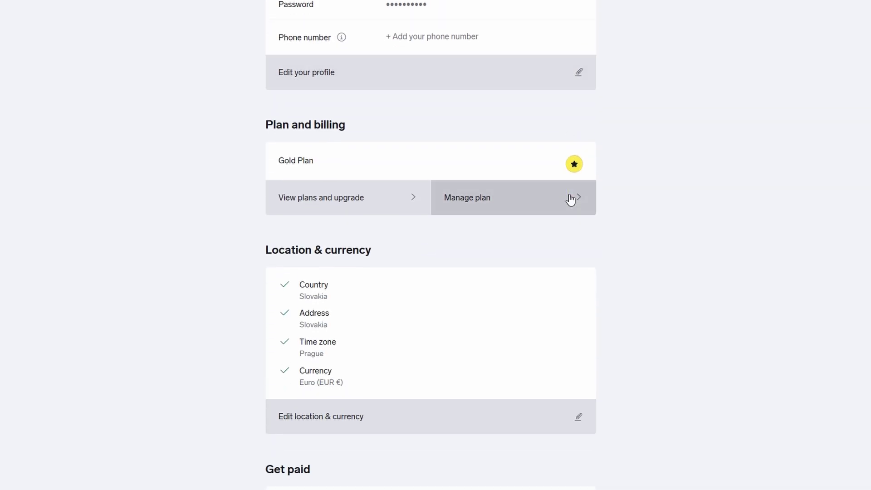
{"action": "scroll", "coordinate": [570, 199], "scroll_direction": "down", "scroll_amount": 5}
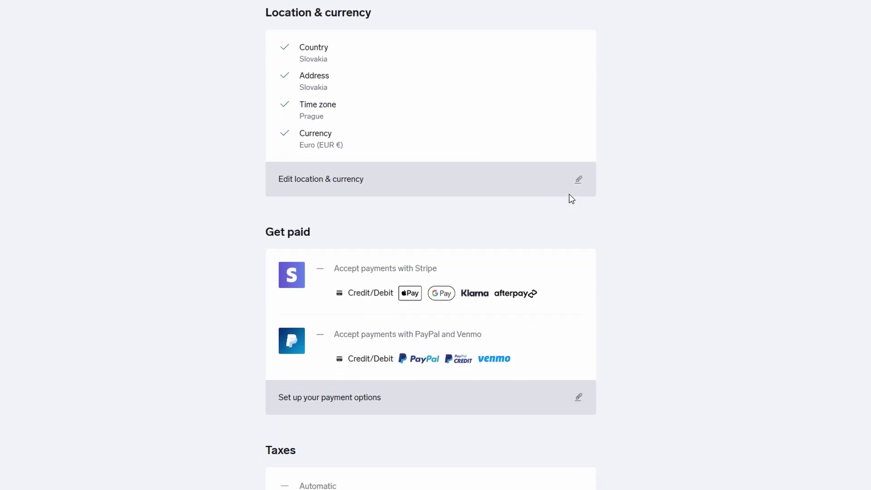
{"action": "scroll", "coordinate": [571, 199], "scroll_direction": "down", "scroll_amount": 8}
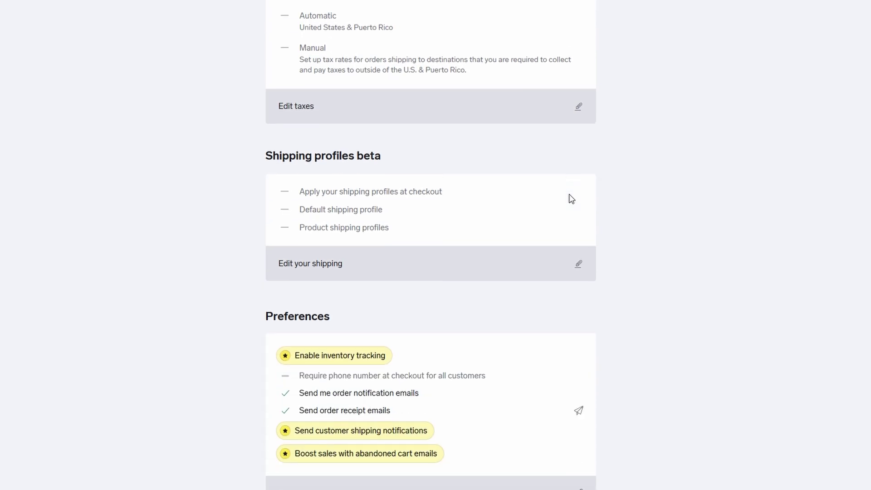
{"action": "scroll", "coordinate": [570, 199], "scroll_direction": "down", "scroll_amount": 4}
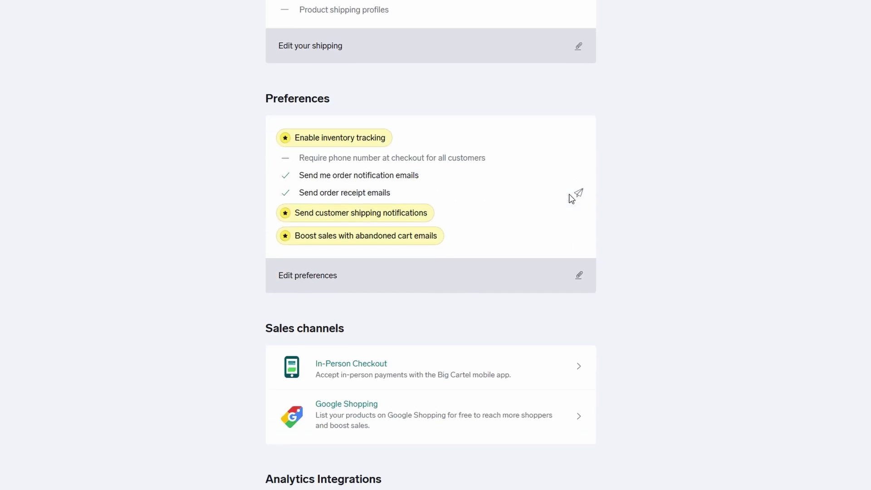
{"action": "scroll", "coordinate": [570, 199], "scroll_direction": "up", "scroll_amount": 20}
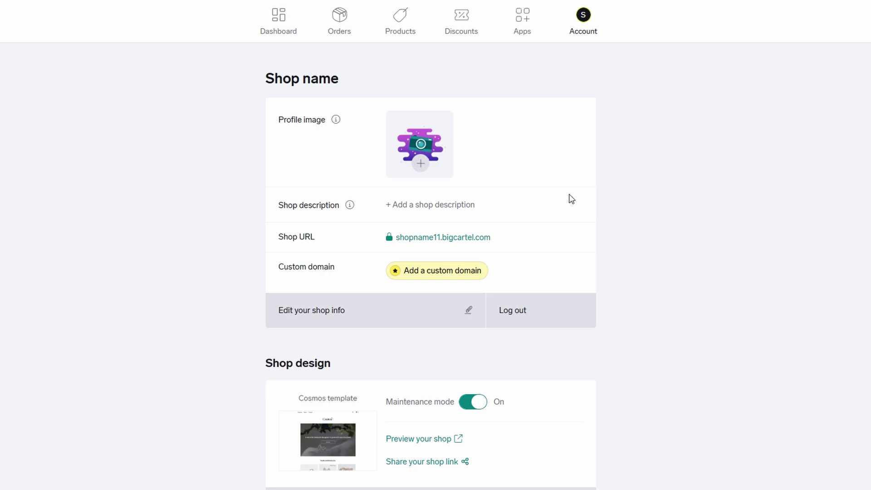
{"action": "scroll", "coordinate": [572, 199], "scroll_direction": "down", "scroll_amount": 1}
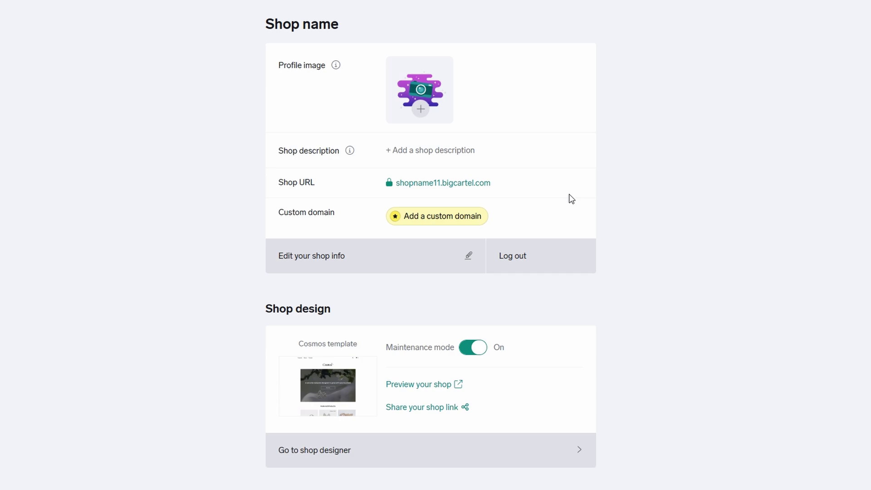
{"action": "scroll", "coordinate": [572, 199], "scroll_direction": "up", "scroll_amount": 1}
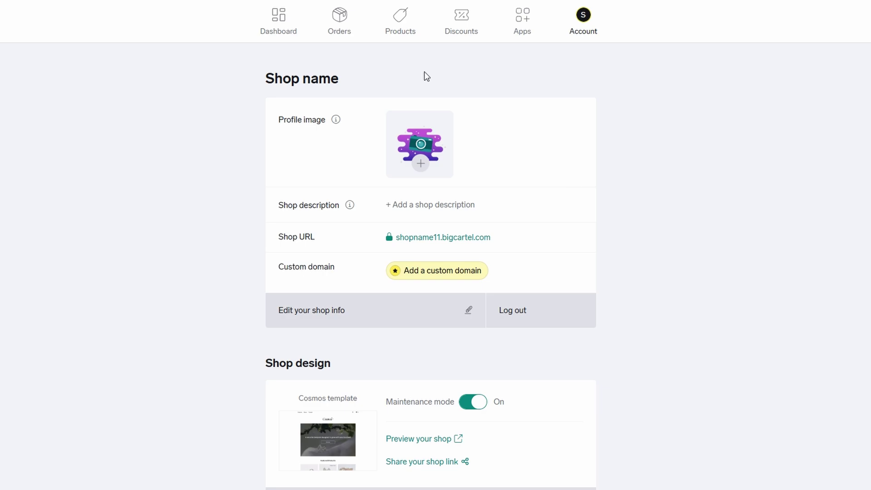
- Open a new product form and examine its name, description, category, status and price fields
{"action": "left_click", "coordinate": [402, 17]}
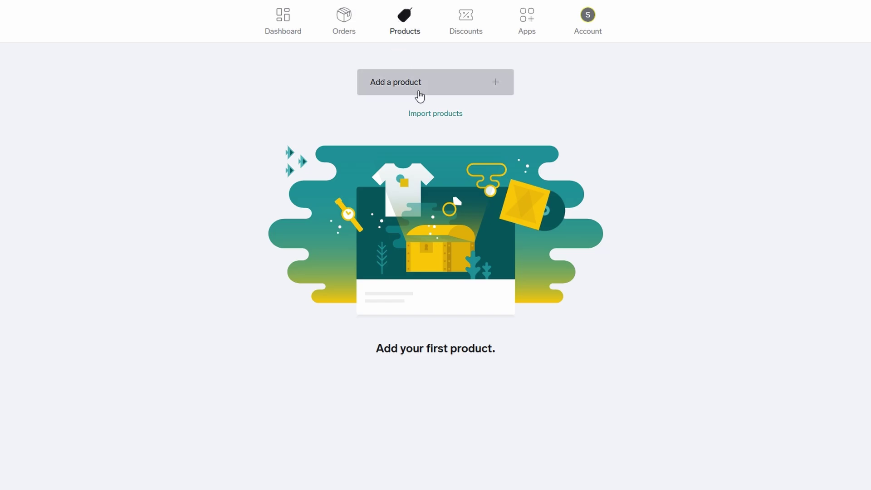
{"action": "left_click", "coordinate": [419, 95]}
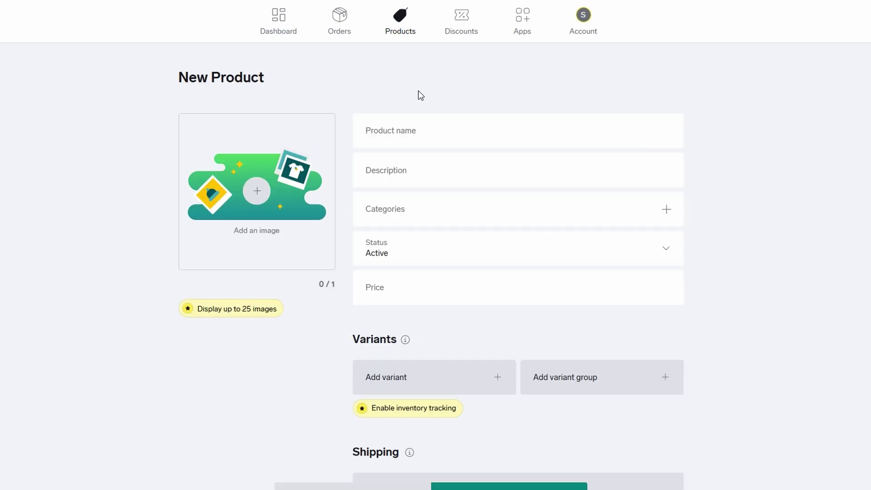
{"action": "left_click", "coordinate": [396, 131]}
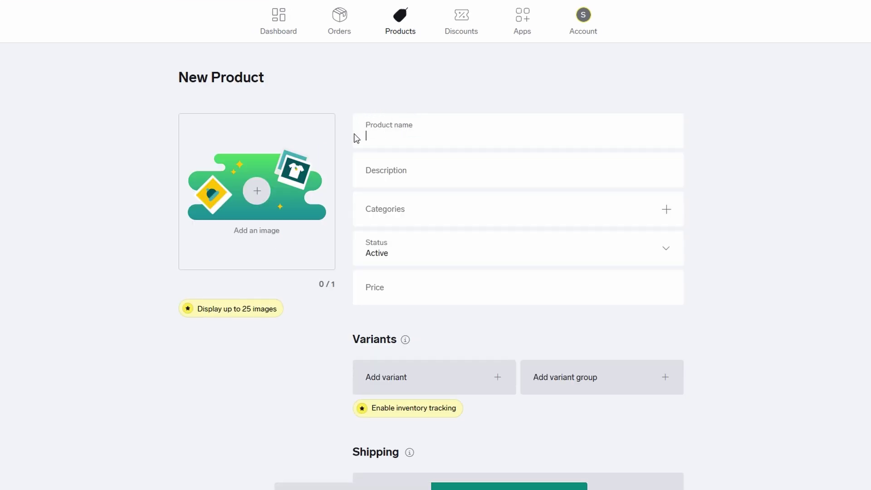
{"action": "left_click", "coordinate": [390, 172]}
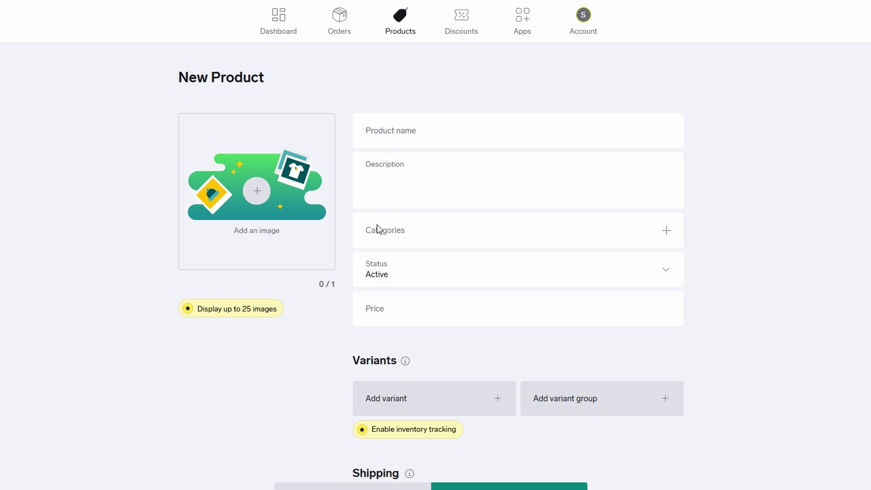
{"action": "left_click", "coordinate": [382, 311]}
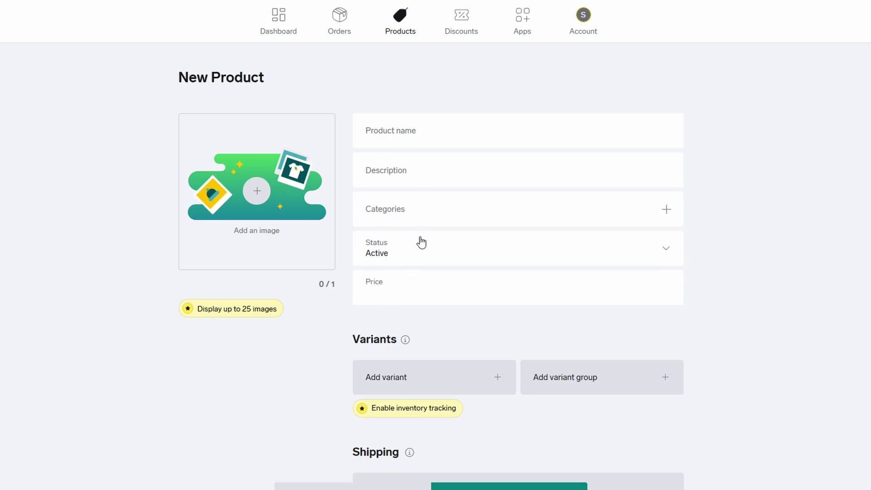
{"action": "left_click", "coordinate": [397, 131]}
{"action": "left_click", "coordinate": [345, 297]}
{"action": "scroll", "coordinate": [392, 165], "scroll_direction": "down", "scroll_amount": 1}
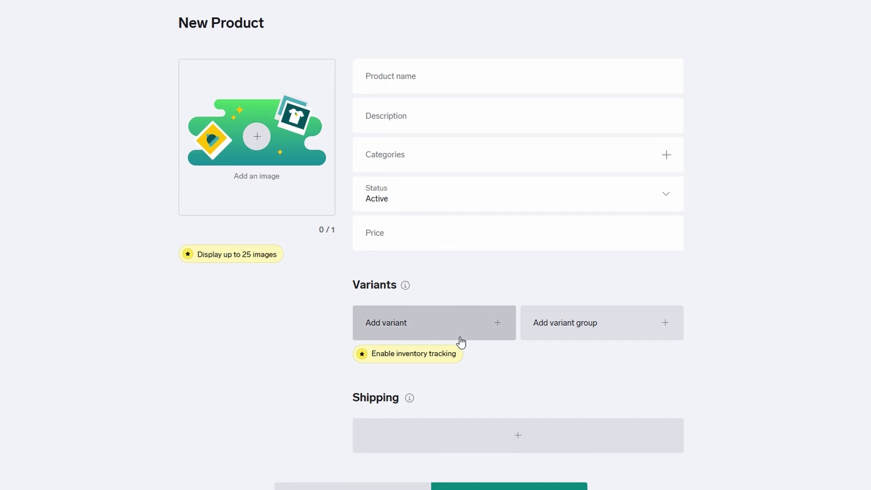
- Check the option for adding a product variant and look over the product's details, variants and shipping sections
{"action": "left_click", "coordinate": [461, 341]}
{"action": "left_click", "coordinate": [379, 300]}
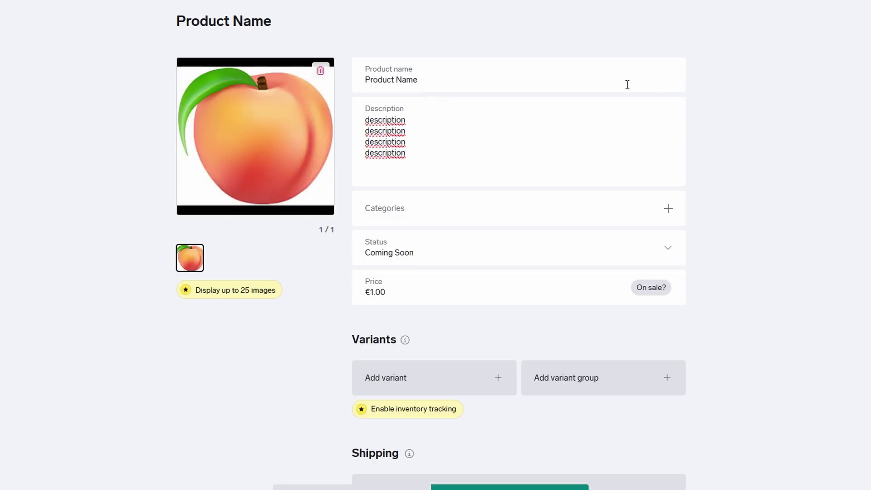
{"action": "scroll", "coordinate": [622, 84], "scroll_direction": "down", "scroll_amount": 2}
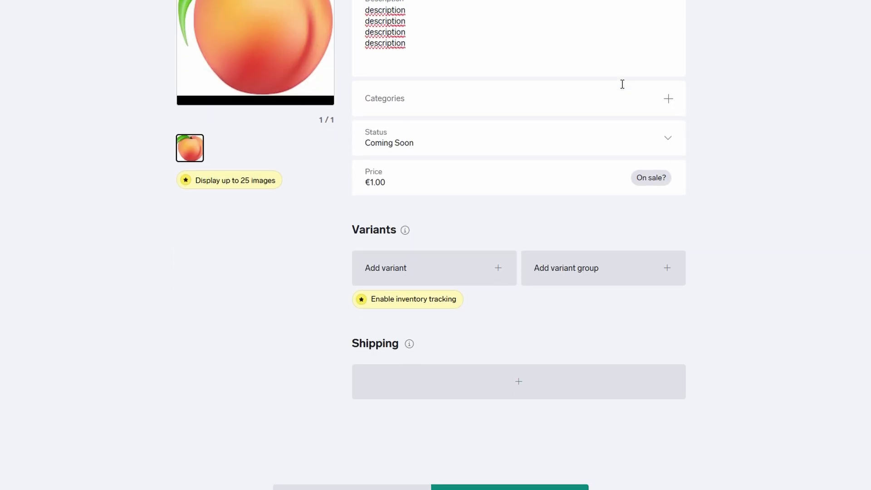
- Add a shipping row to the product and try out its country list and the adding and deleting of rows
{"action": "scroll", "coordinate": [622, 88], "scroll_direction": "down", "scroll_amount": 2}
{"action": "left_click", "coordinate": [503, 270]}
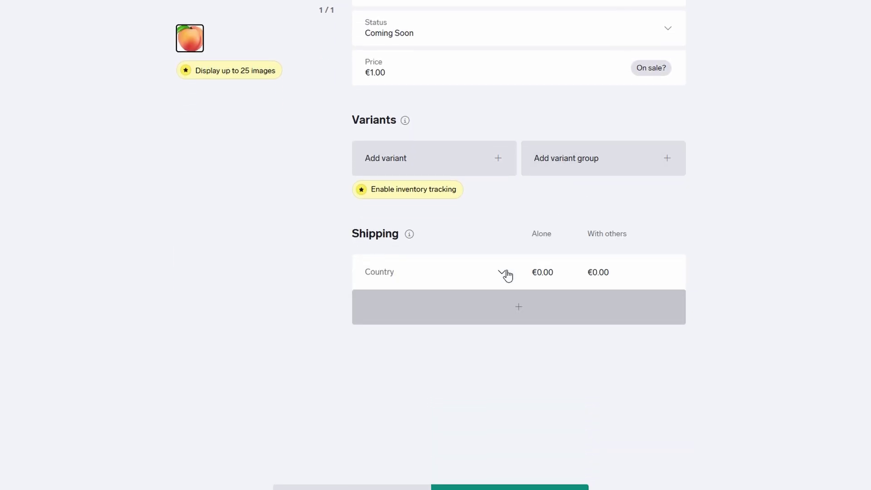
{"action": "left_click", "coordinate": [405, 271]}
{"action": "scroll", "coordinate": [404, 63], "scroll_direction": "down", "scroll_amount": 7}
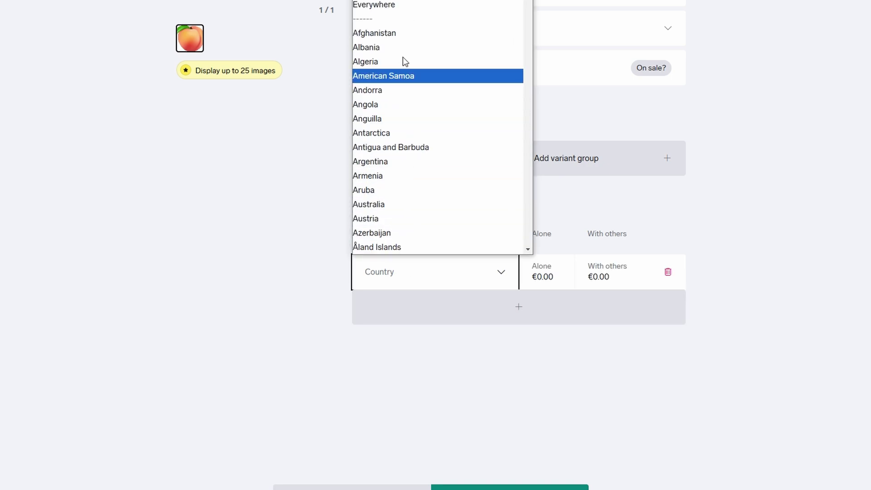
{"action": "scroll", "coordinate": [404, 161], "scroll_direction": "down", "scroll_amount": 20}
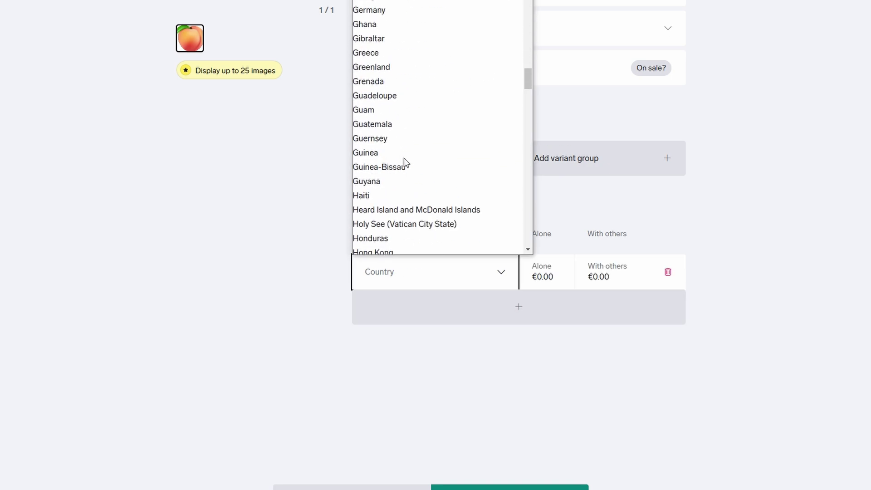
{"action": "left_click", "coordinate": [542, 276]}
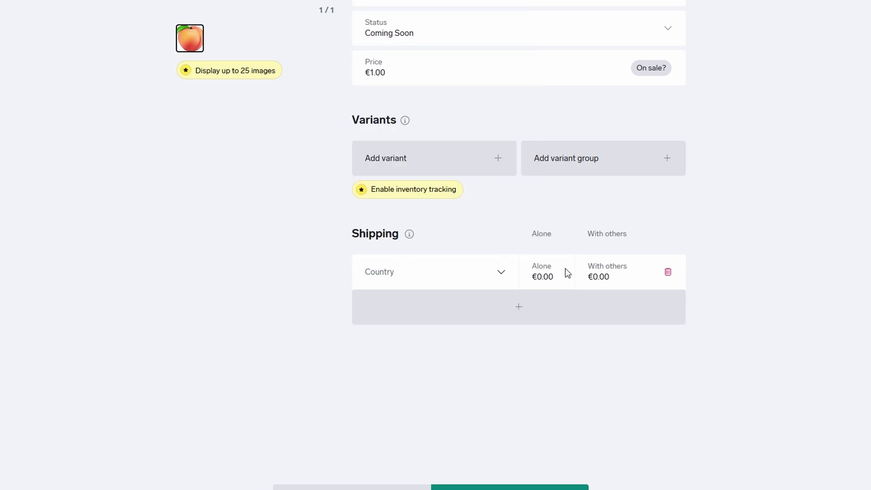
{"action": "left_click", "coordinate": [521, 306]}
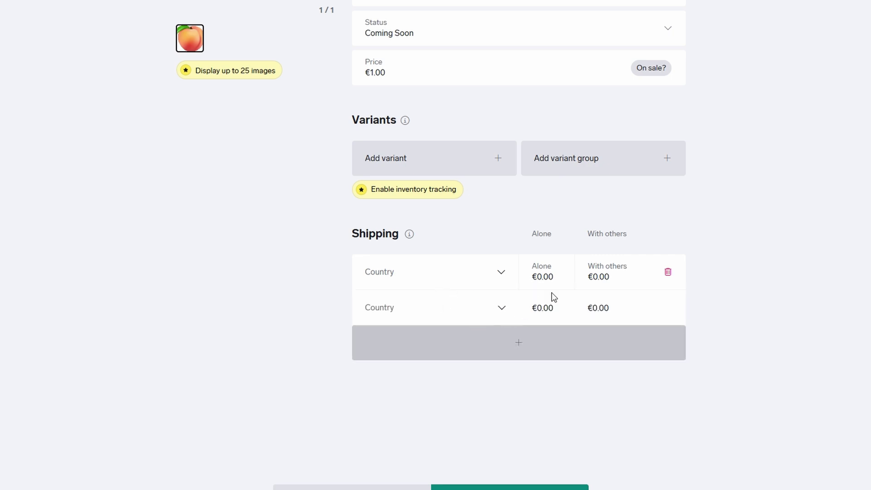
{"action": "left_click", "coordinate": [668, 272]}
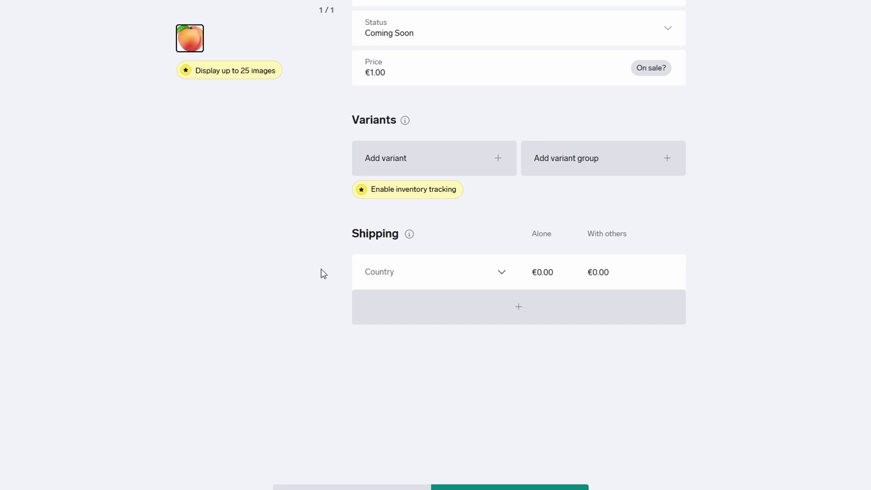
- Look over the product's description, price, variants and shipping, save it as a new product and dismiss the notice
{"action": "scroll", "coordinate": [355, 245], "scroll_direction": "up", "scroll_amount": 5}
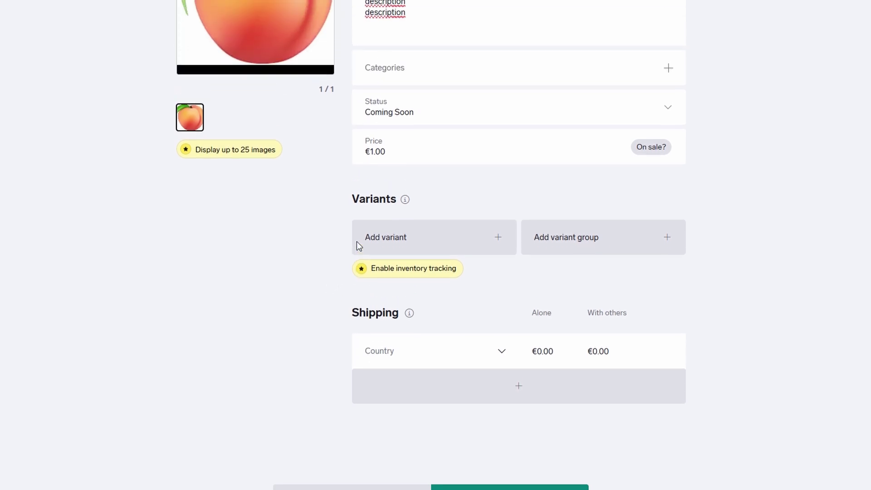
{"action": "left_click_drag", "start_coordinate": [414, 154], "coordinate": [365, 119]}
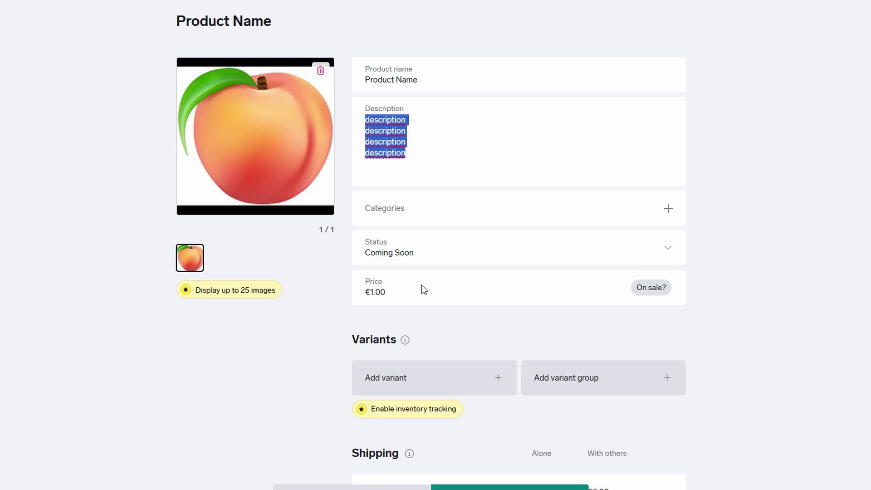
{"action": "scroll", "coordinate": [421, 285], "scroll_direction": "down", "scroll_amount": 3}
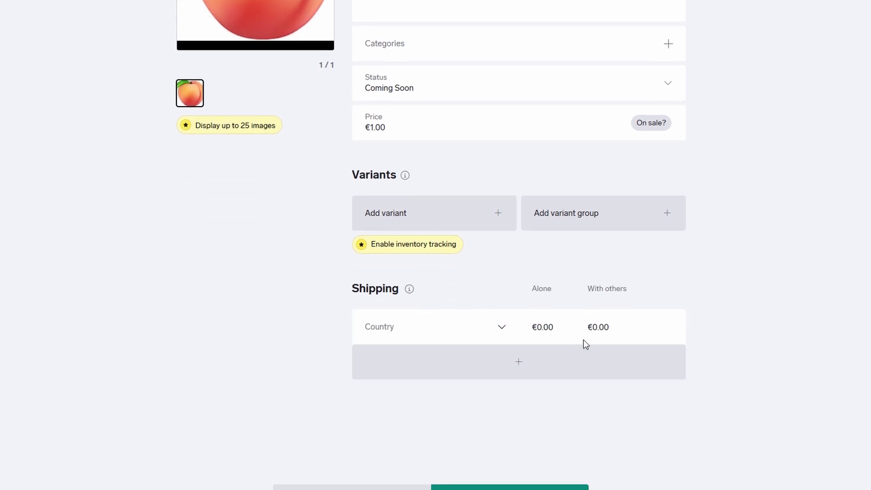
{"action": "left_click", "coordinate": [500, 487]}
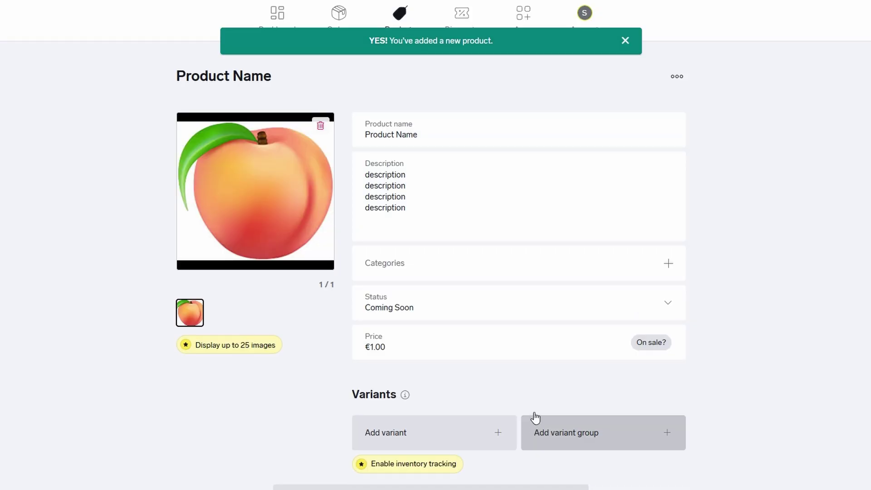
{"action": "left_click", "coordinate": [626, 40]}
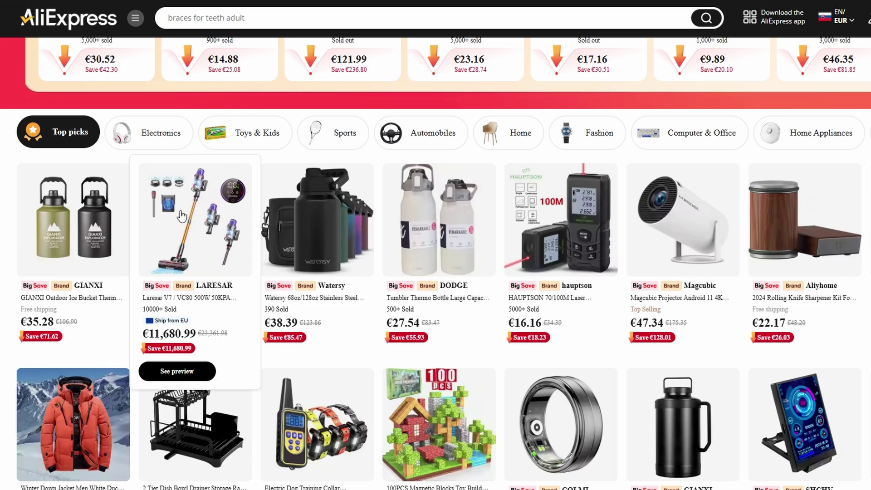
- On AliExpress, open the GIANXI outdoor ice bucket thermos listing and examine its price, color options and customer reviews
{"action": "scroll", "coordinate": [182, 217], "scroll_direction": "down", "scroll_amount": 1}
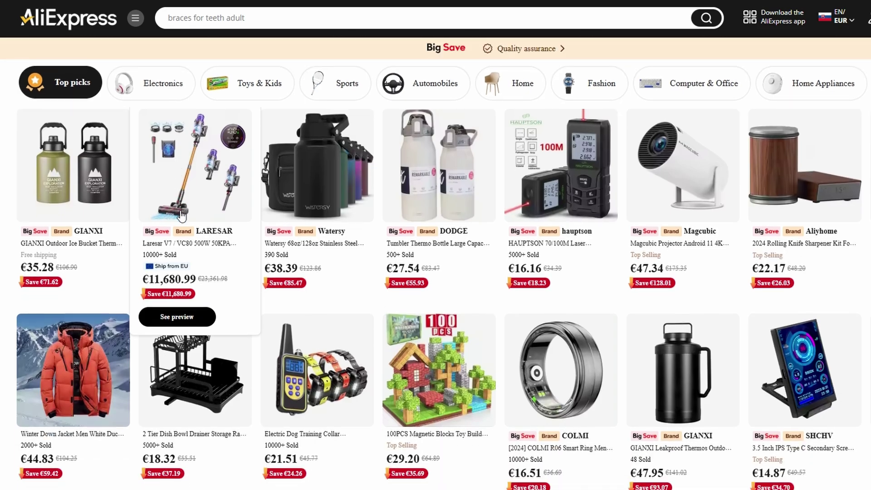
{"action": "left_click", "coordinate": [83, 241]}
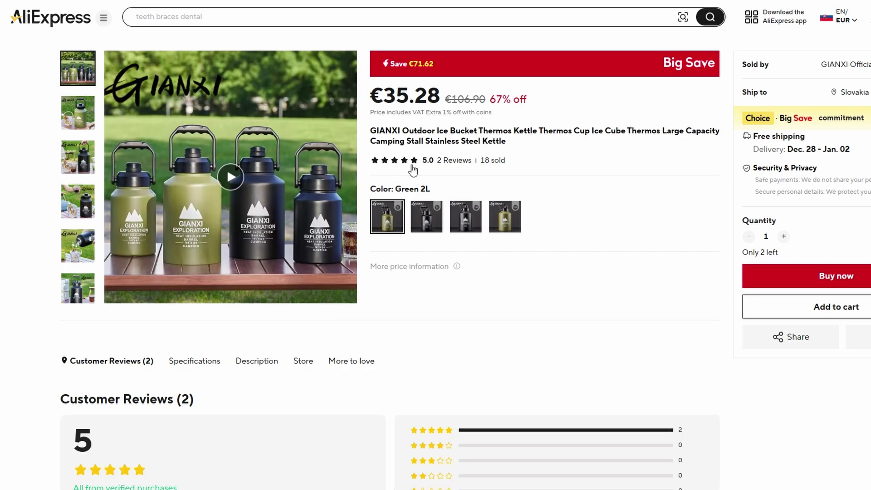
{"action": "scroll", "coordinate": [414, 168], "scroll_direction": "down", "scroll_amount": 1}
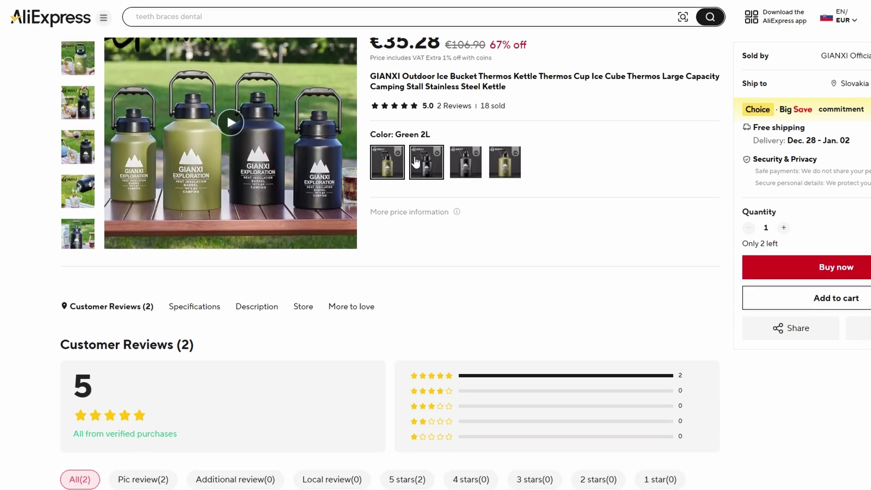
{"action": "scroll", "coordinate": [416, 160], "scroll_direction": "down", "scroll_amount": 7}
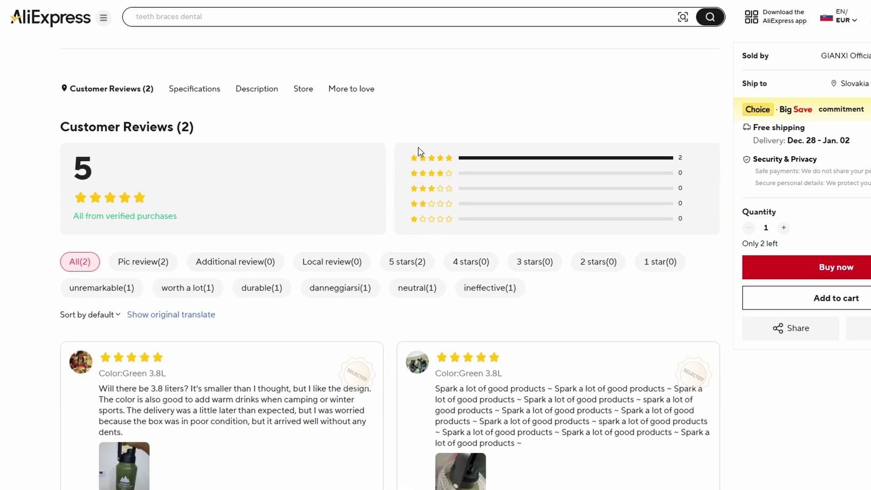
{"action": "scroll", "coordinate": [421, 152], "scroll_direction": "down", "scroll_amount": 2}
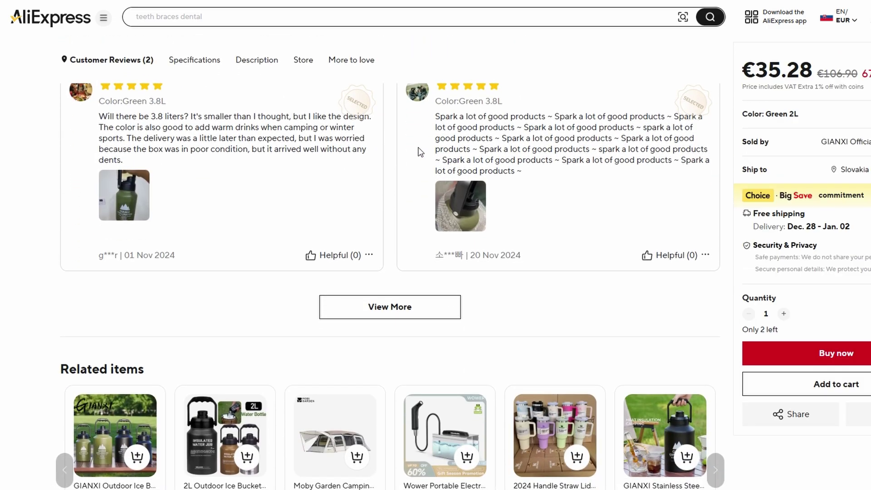
{"action": "scroll", "coordinate": [421, 152], "scroll_direction": "up", "scroll_amount": 1}
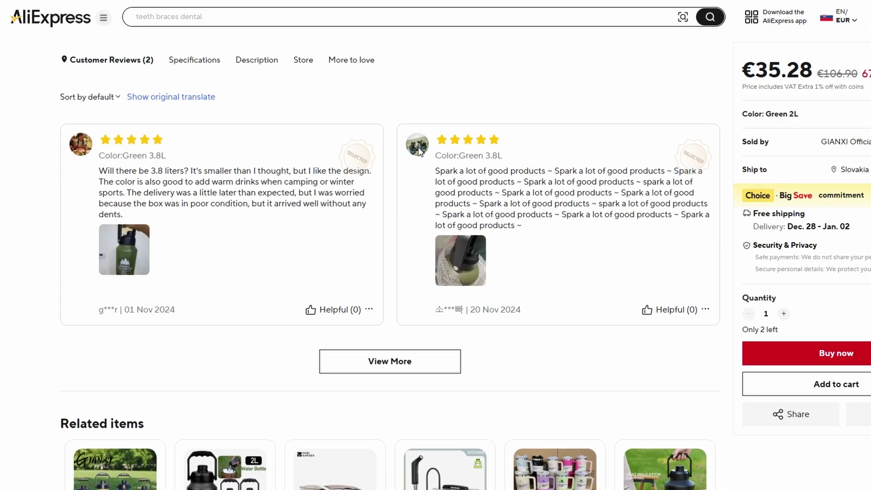
{"action": "scroll", "coordinate": [420, 152], "scroll_direction": "up", "scroll_amount": 7}
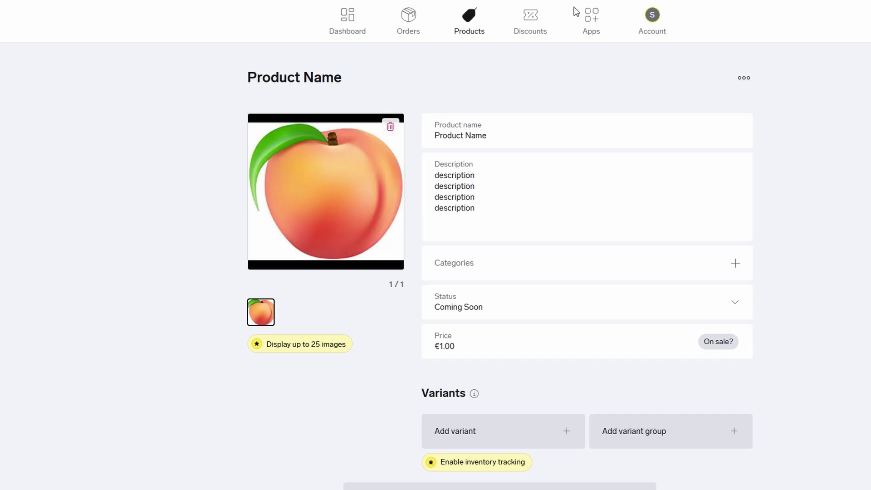
- Back in Big Cartel, change the product's price to €35.00 and look over its variants, shipping and product URL sections
{"action": "scroll", "coordinate": [565, 247], "scroll_direction": "down", "scroll_amount": 2}
{"action": "double_click", "coordinate": [450, 235]}
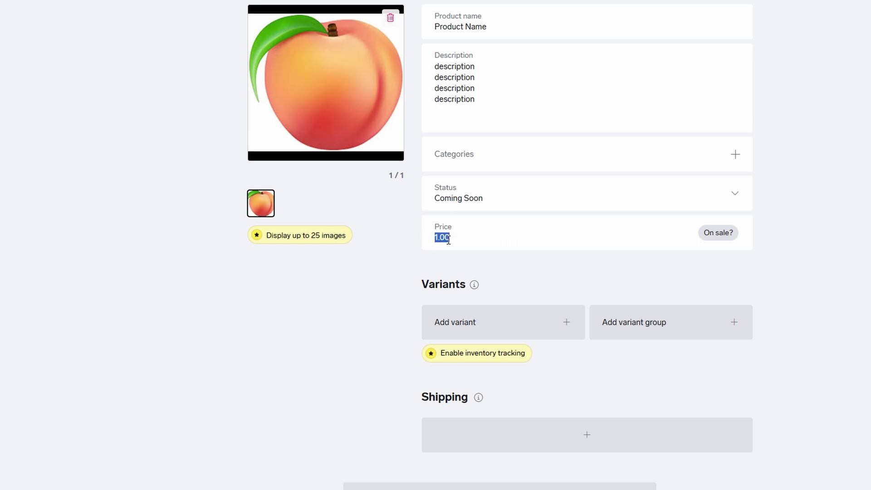
{"action": "type", "text": "35"}
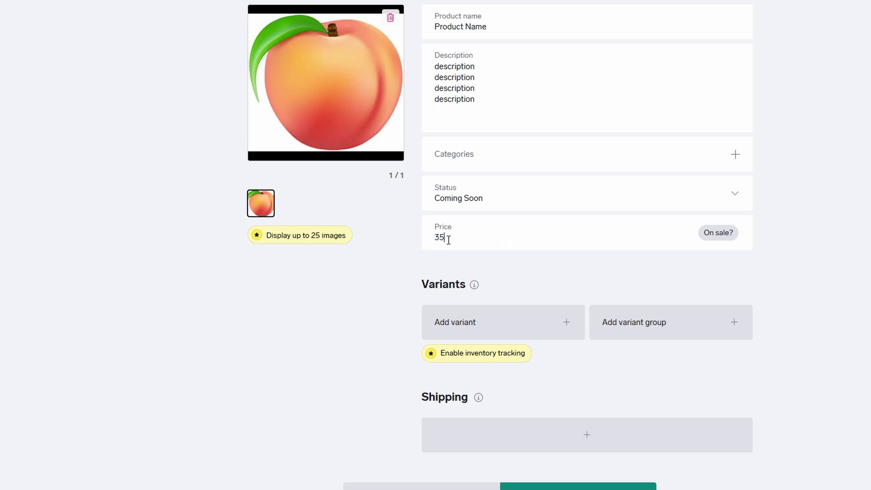
{"action": "left_click", "coordinate": [383, 263]}
{"action": "scroll", "coordinate": [516, 149], "scroll_direction": "down", "scroll_amount": 2}
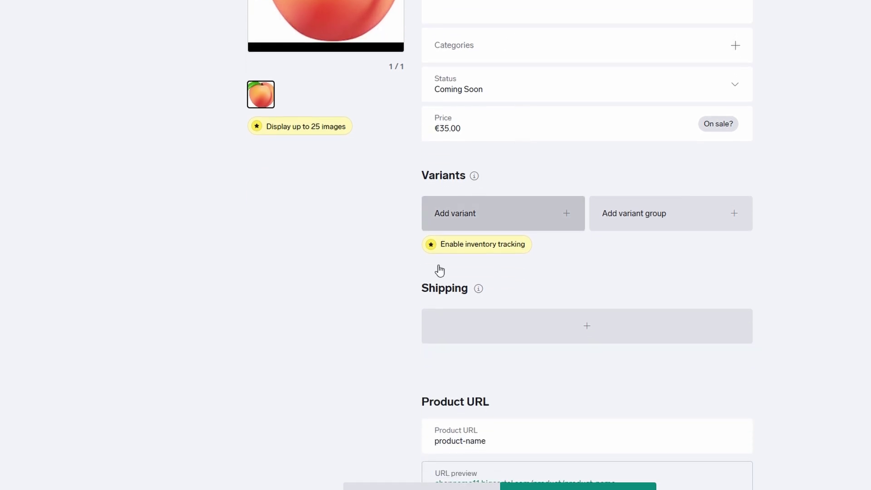
{"action": "scroll", "coordinate": [483, 338], "scroll_direction": "down", "scroll_amount": 1}
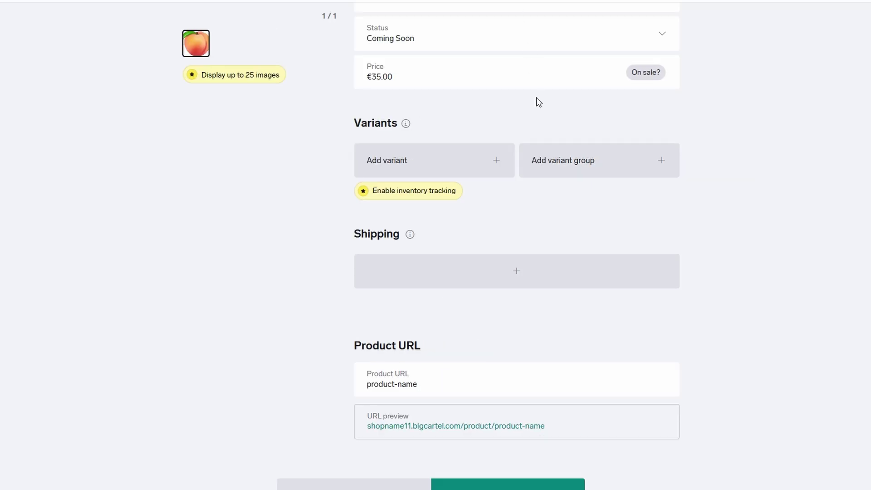
{"action": "scroll", "coordinate": [606, 101], "scroll_direction": "up", "scroll_amount": 5}
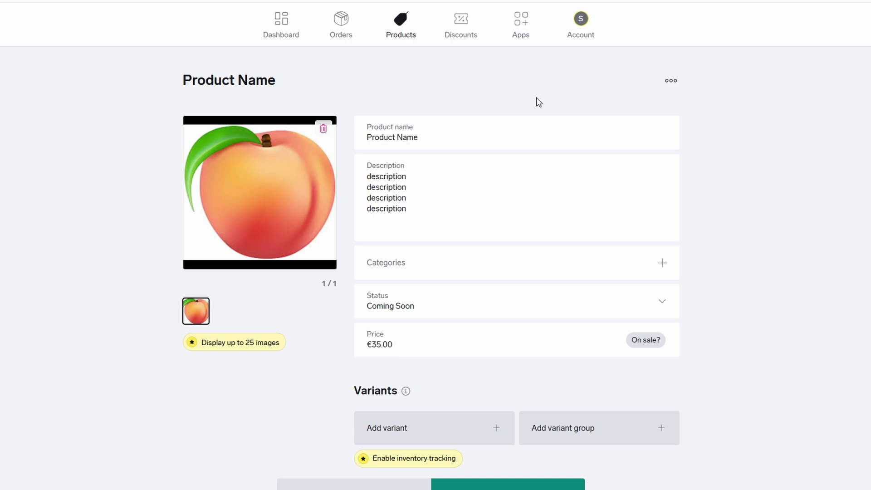
- Reopen the product from the products list and highlight its description text
{"action": "left_click", "coordinate": [398, 25]}
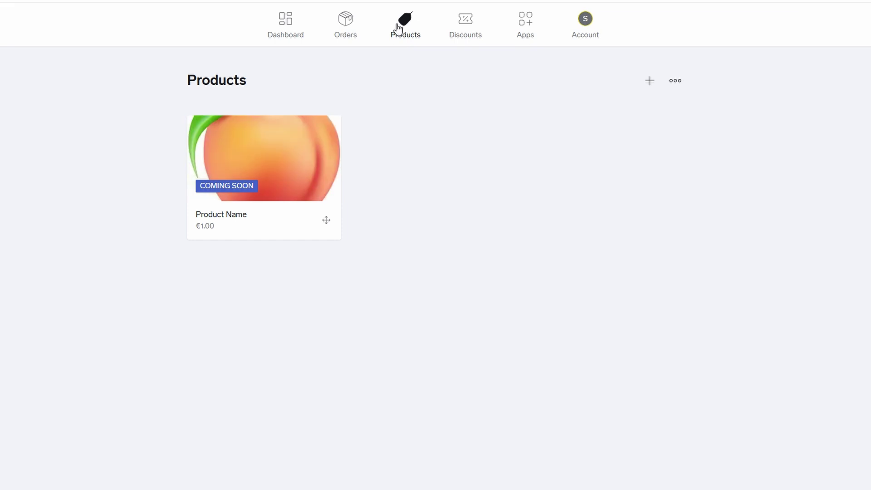
{"action": "left_click", "coordinate": [285, 167]}
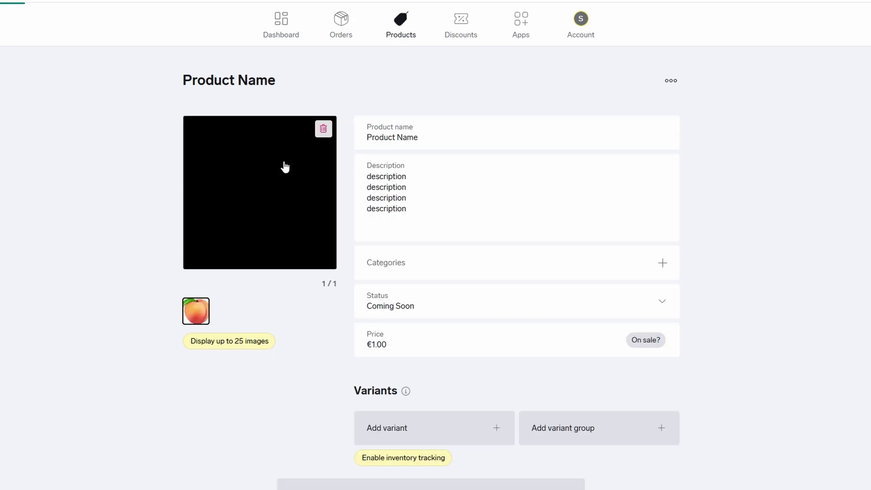
{"action": "left_click_drag", "start_coordinate": [436, 212], "coordinate": [363, 179]}
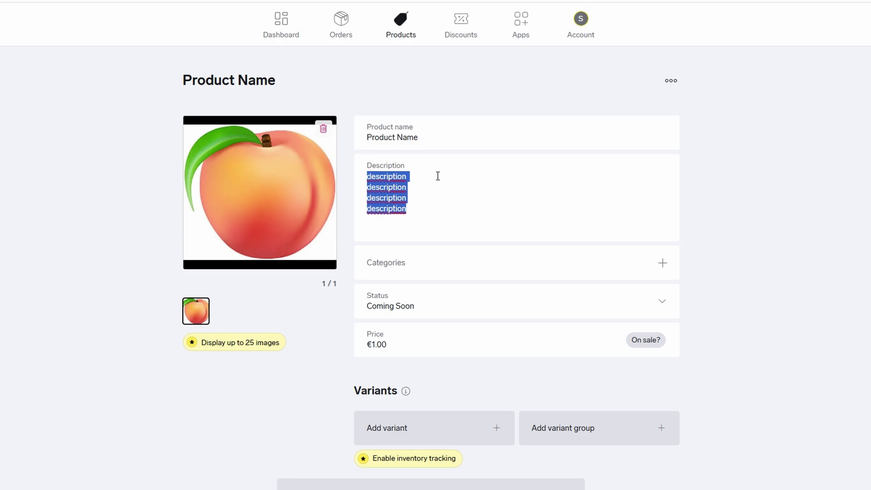
- Find the shop design section on the account page and open the shop designer
{"action": "left_click", "coordinate": [580, 19]}
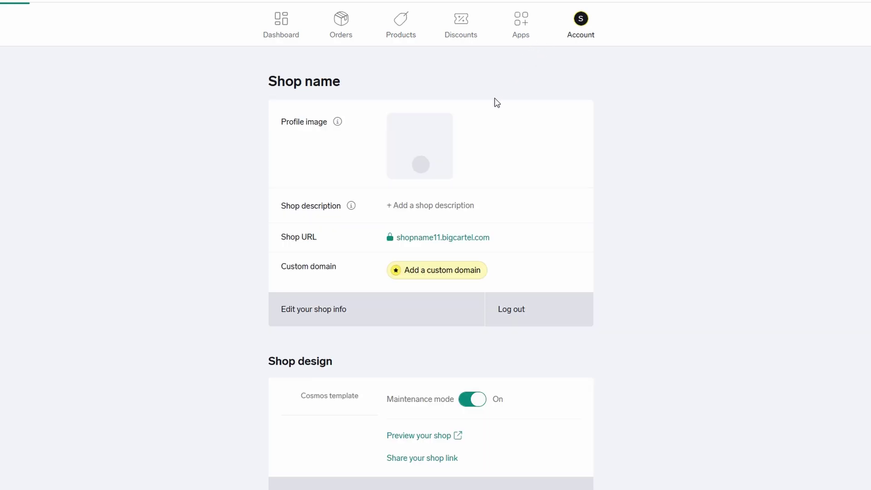
{"action": "scroll", "coordinate": [486, 122], "scroll_direction": "down", "scroll_amount": 4}
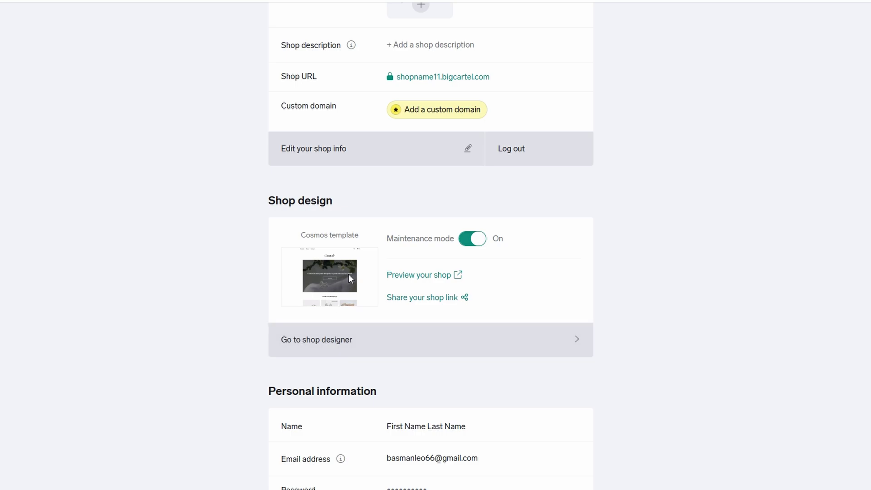
{"action": "double_click", "coordinate": [327, 235]}
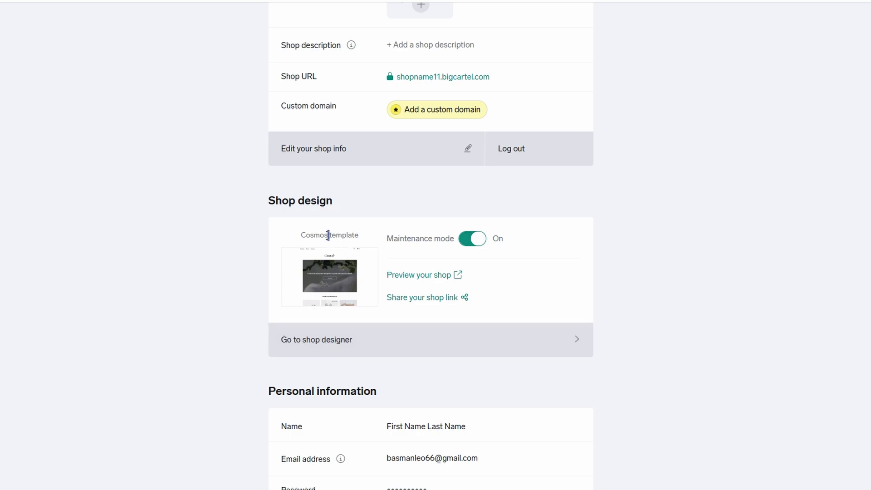
{"action": "left_click", "coordinate": [341, 339]}
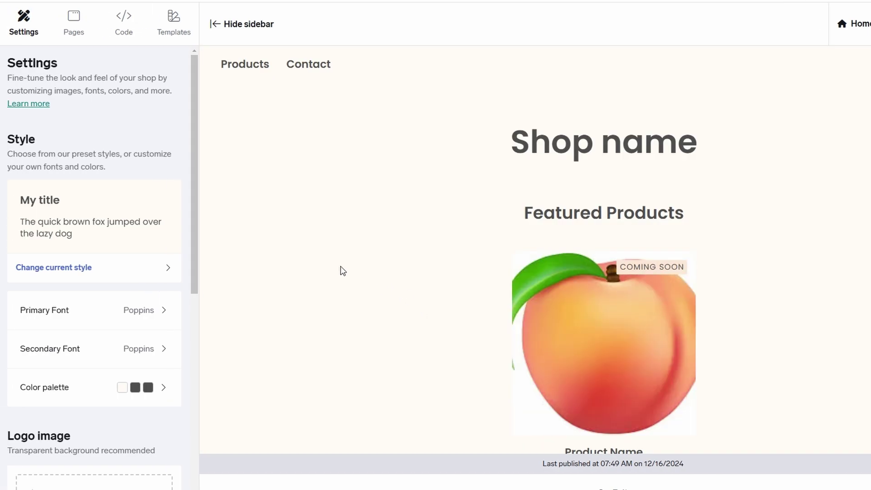
- Examine the shop designer's style, font, color palette, logo image, hero image and template option settings
{"action": "scroll", "coordinate": [86, 161], "scroll_direction": "down", "scroll_amount": 5}
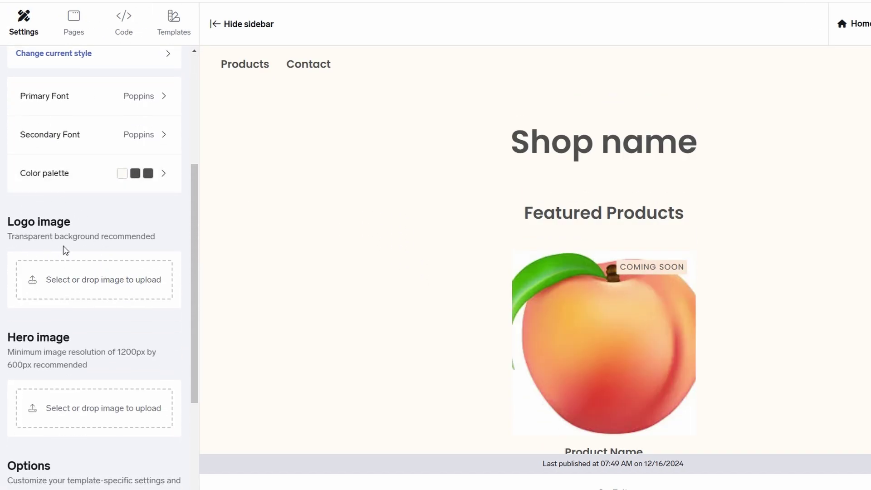
{"action": "left_click", "coordinate": [121, 181]}
{"action": "scroll", "coordinate": [39, 285], "scroll_direction": "down", "scroll_amount": 6}
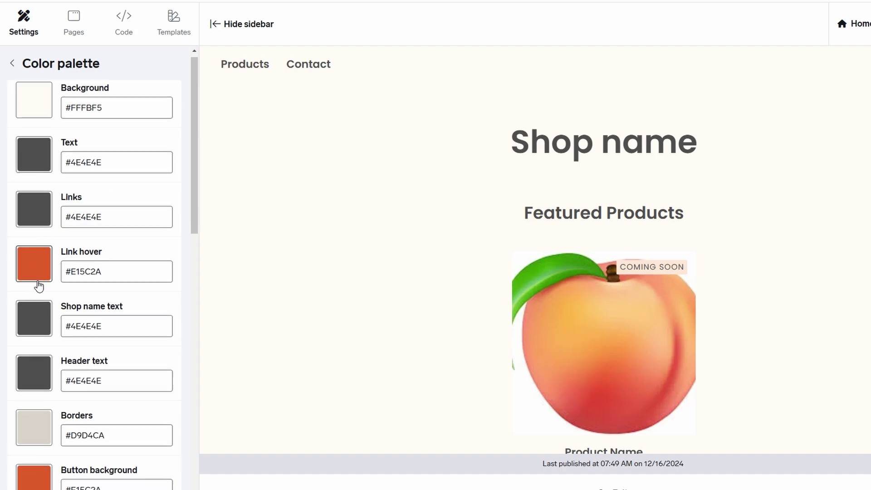
{"action": "left_click", "coordinate": [12, 64]}
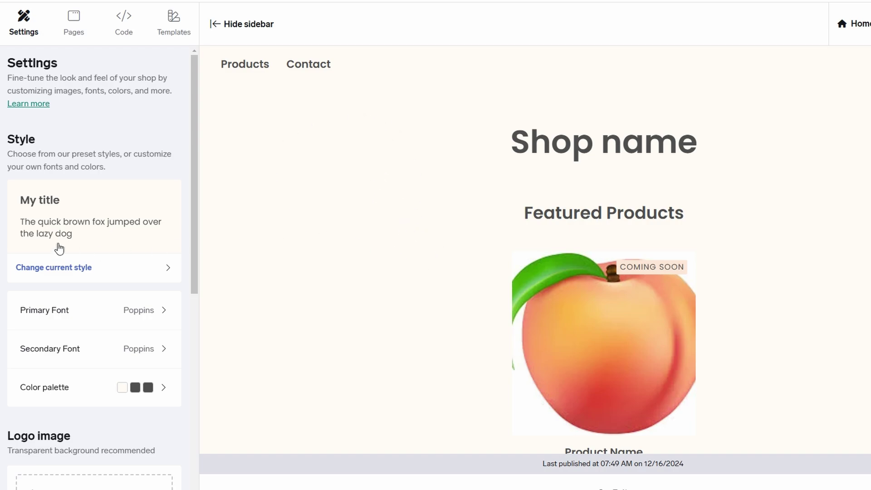
{"action": "scroll", "coordinate": [63, 243], "scroll_direction": "down", "scroll_amount": 3}
{"action": "scroll", "coordinate": [73, 238], "scroll_direction": "down", "scroll_amount": 2}
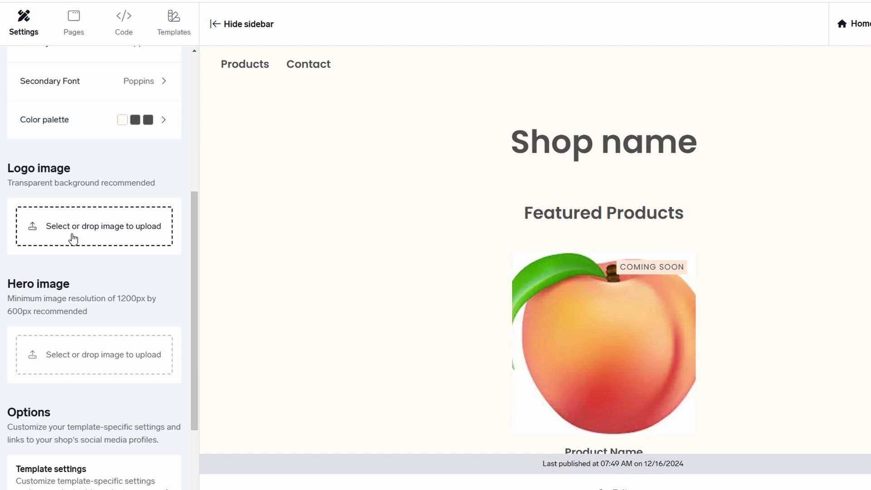
{"action": "scroll", "coordinate": [72, 238], "scroll_direction": "up", "scroll_amount": 5}
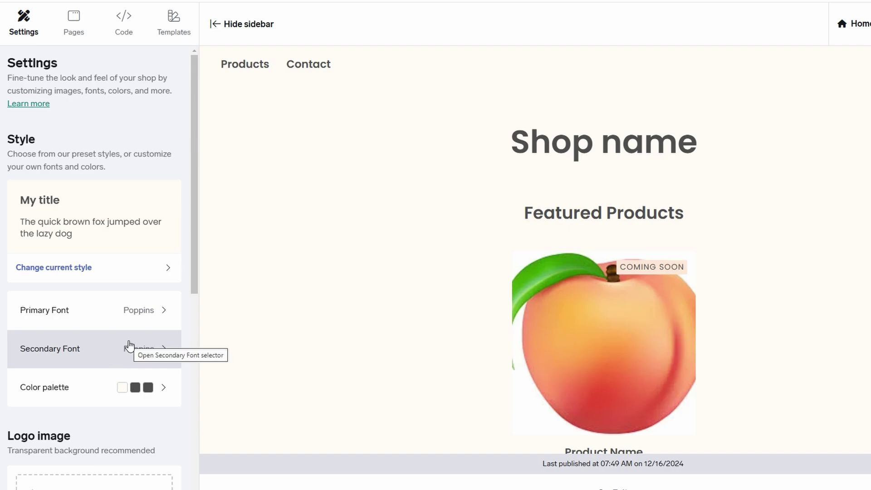
- Look through the designer's logo, hero image and option settings, and preview the shop's Contact page
{"action": "scroll", "coordinate": [130, 345], "scroll_direction": "down", "scroll_amount": 9}
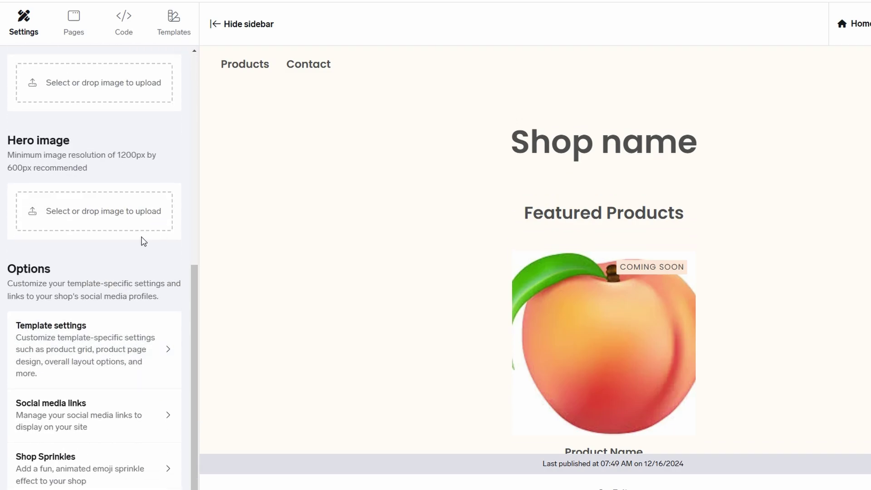
{"action": "scroll", "coordinate": [143, 241], "scroll_direction": "up", "scroll_amount": 1}
{"action": "scroll", "coordinate": [143, 241], "scroll_direction": "up", "scroll_amount": 1}
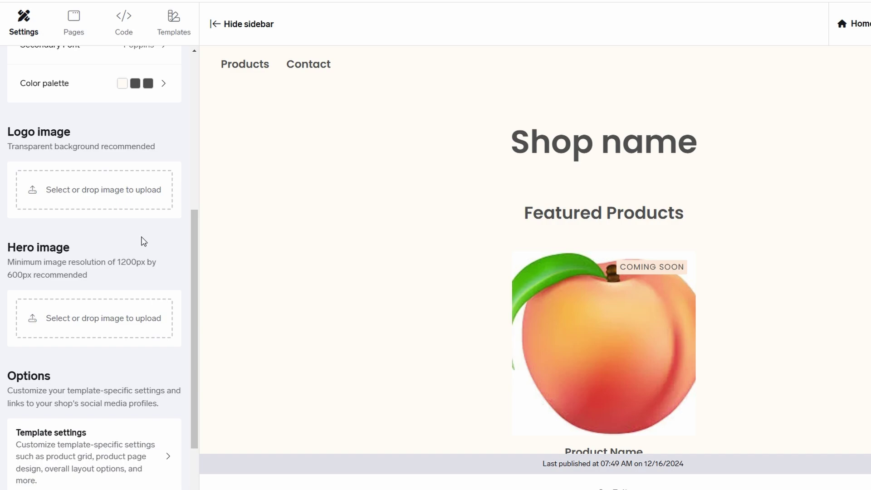
{"action": "scroll", "coordinate": [506, 288], "scroll_direction": "down", "scroll_amount": 3}
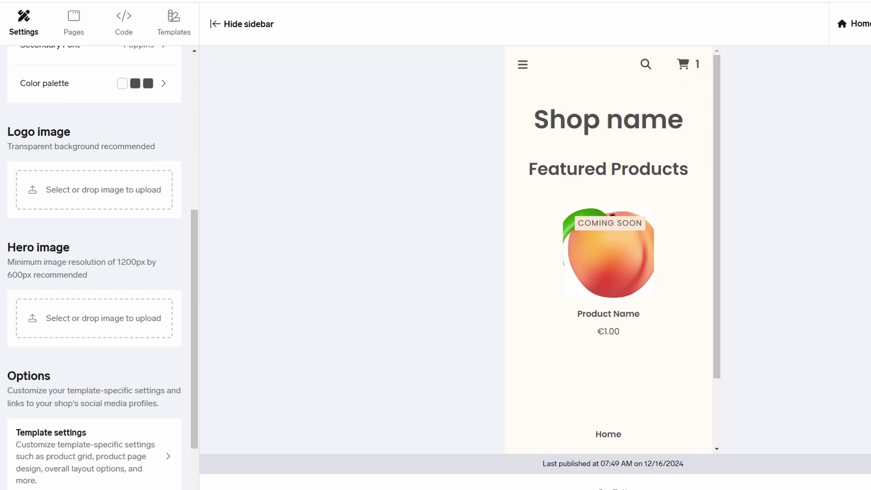
{"action": "scroll", "coordinate": [661, 162], "scroll_direction": "down", "scroll_amount": 4}
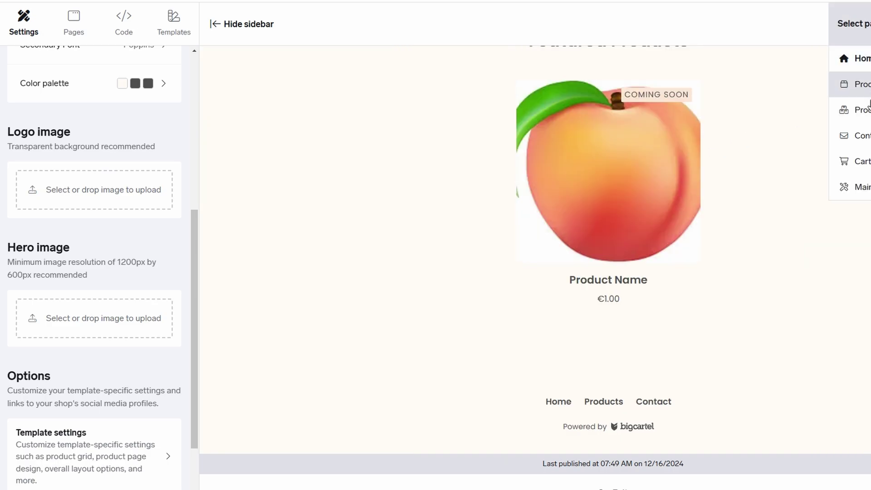
{"action": "left_click", "coordinate": [867, 135]}
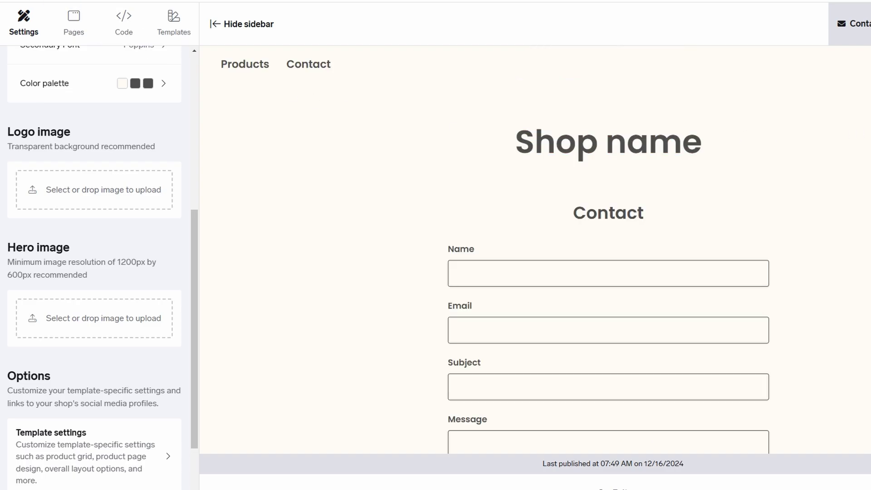
{"action": "left_click", "coordinate": [140, 83]}
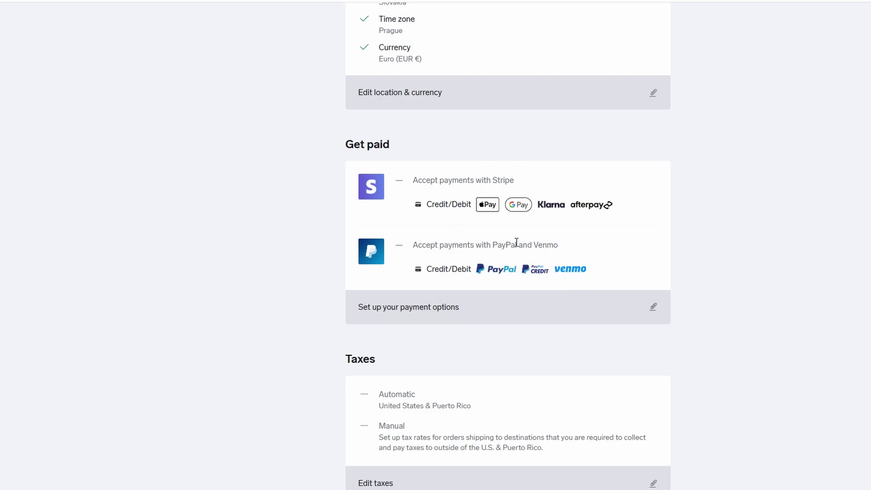
- Open the payment options from the account page and look over the Stripe and PayPal connections
{"action": "left_click", "coordinate": [445, 286]}
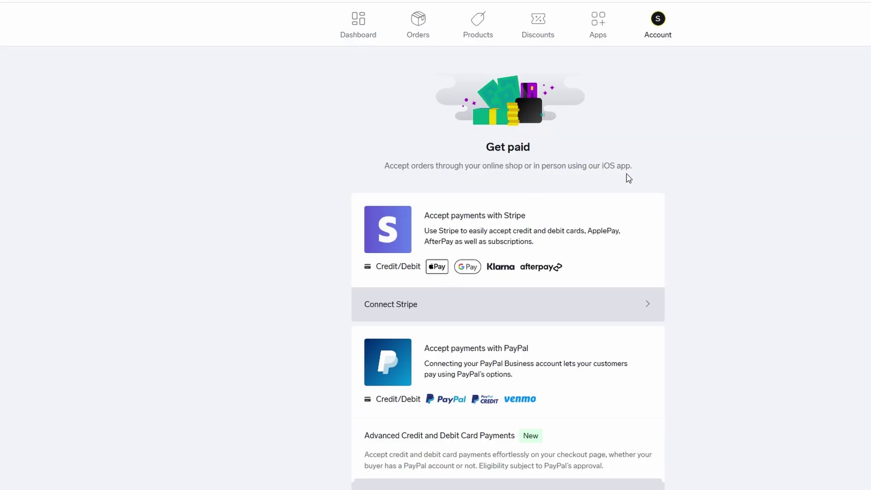
{"action": "scroll", "coordinate": [628, 178], "scroll_direction": "down", "scroll_amount": 2}
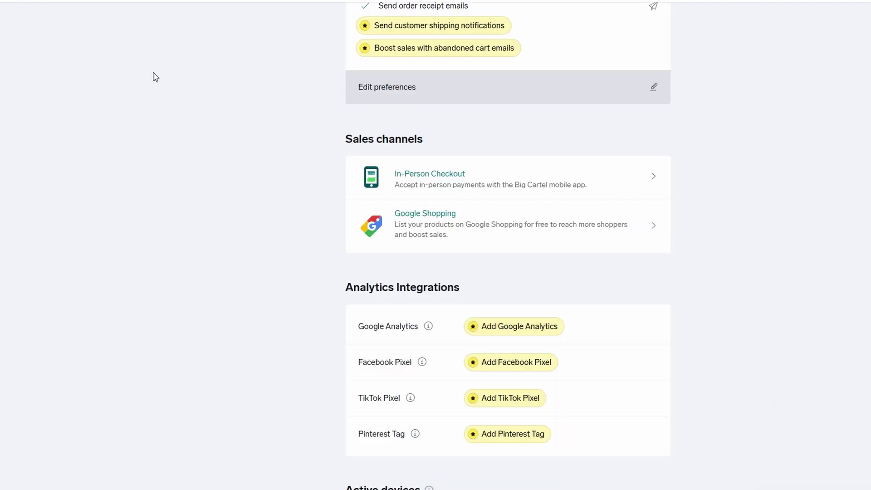
- Open the shipping profiles from the account page and add a product shipping profile
{"action": "scroll", "coordinate": [191, 85], "scroll_direction": "up", "scroll_amount": 10}
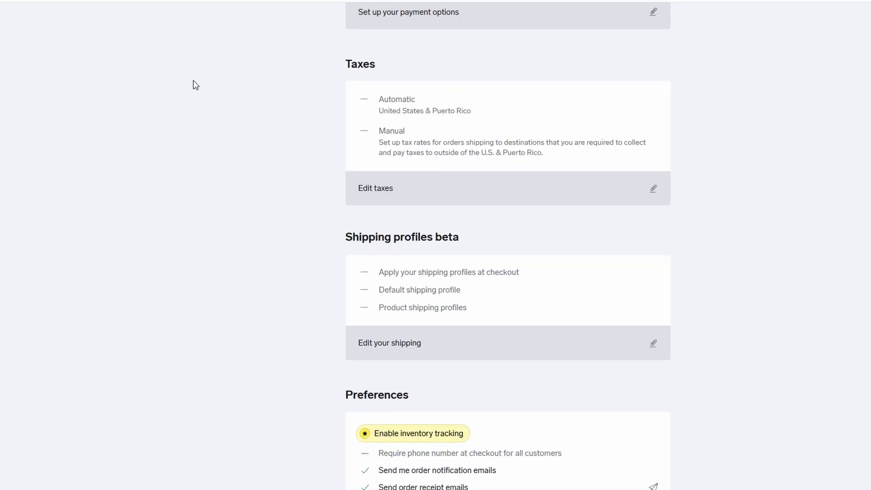
{"action": "left_click", "coordinate": [436, 353]}
{"action": "scroll", "coordinate": [451, 189], "scroll_direction": "down", "scroll_amount": 2}
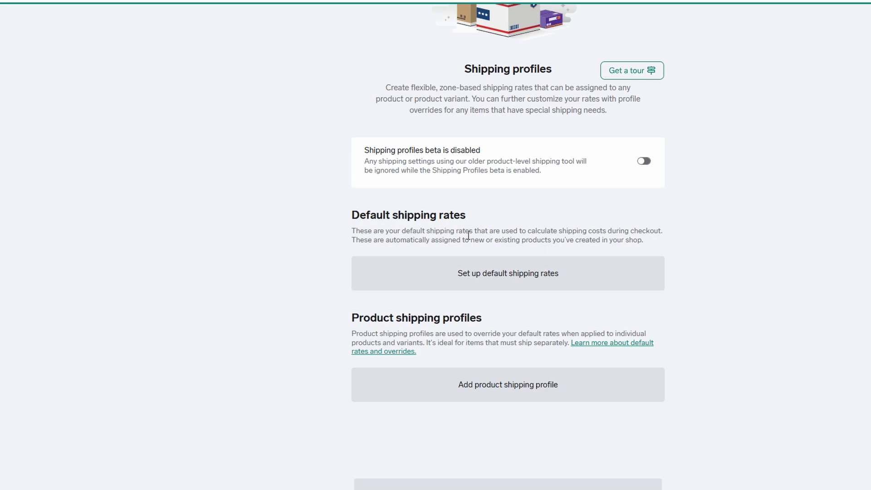
{"action": "scroll", "coordinate": [469, 235], "scroll_direction": "down", "scroll_amount": 1}
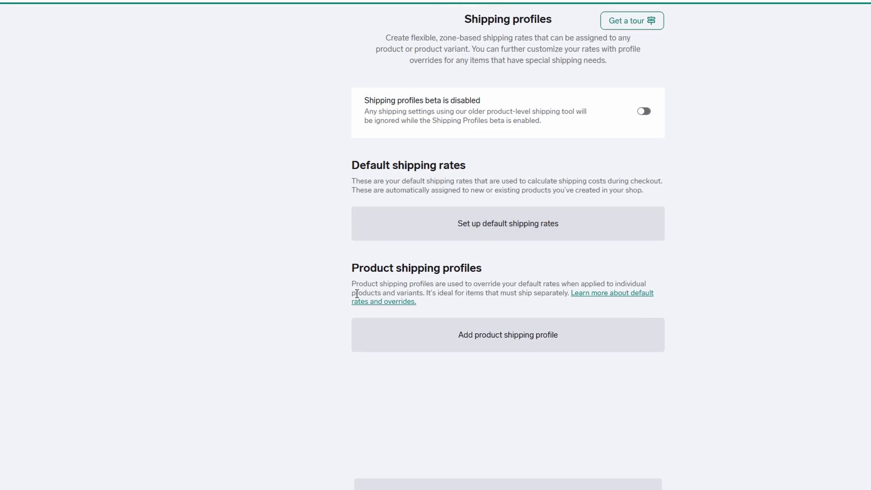
{"action": "left_click", "coordinate": [428, 346]}
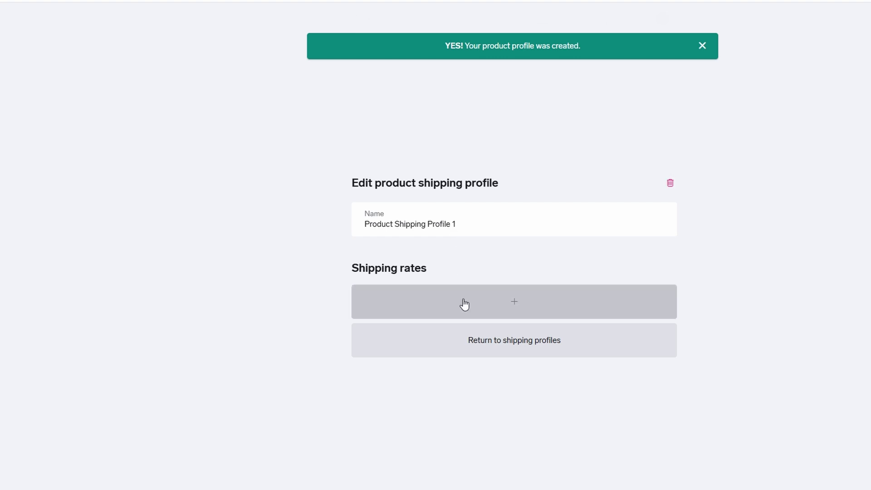
- Start a shipping rate in the new product profile with Australia as its country or zone
{"action": "left_click", "coordinate": [464, 303]}
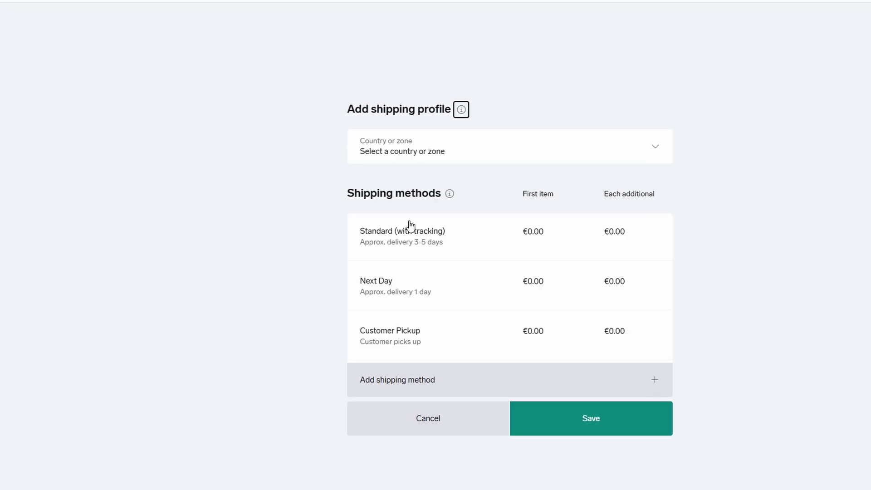
{"action": "mouse_move", "coordinate": [450, 194]}
{"action": "left_click", "coordinate": [469, 159]}
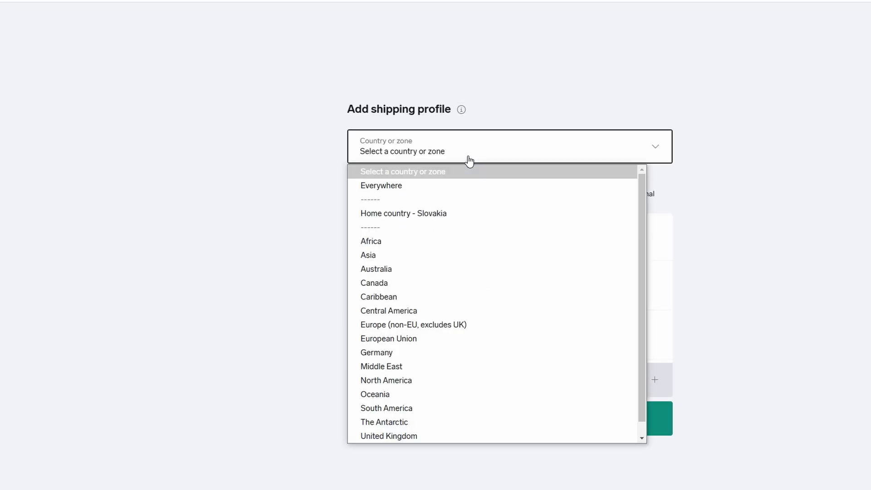
{"action": "scroll", "coordinate": [411, 249], "scroll_direction": "down", "scroll_amount": 1}
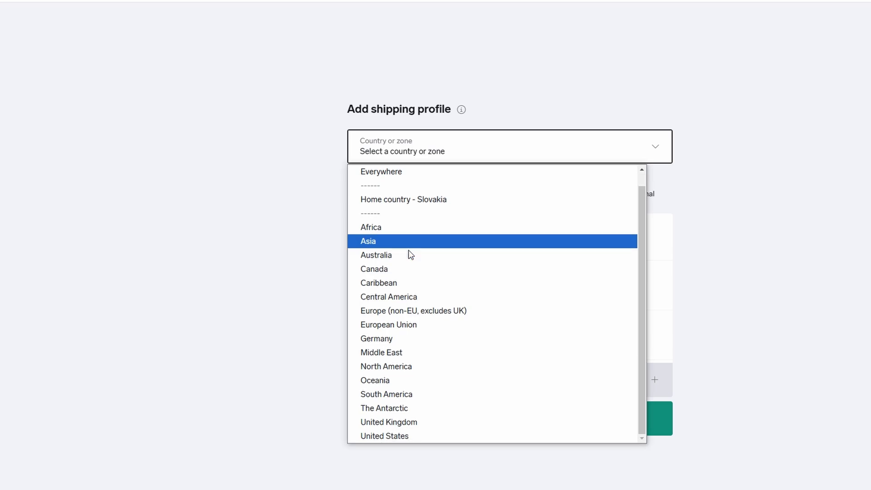
{"action": "left_click", "coordinate": [408, 257]}
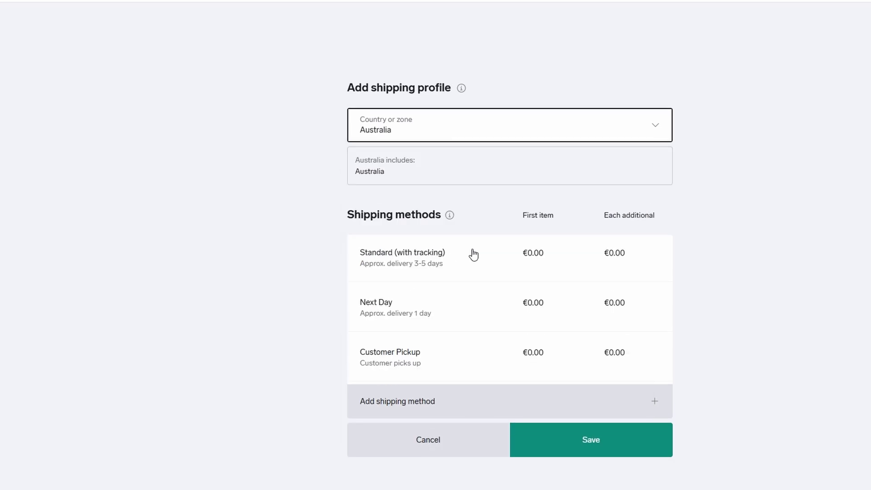
- Start an additional shipping method for the Australia rate and delete it again
{"action": "left_click", "coordinate": [429, 405]}
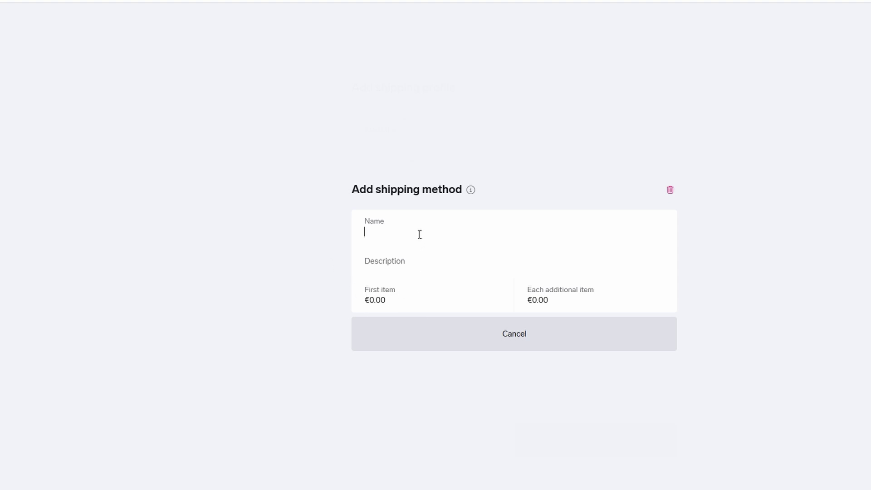
{"action": "left_click", "coordinate": [670, 190]}
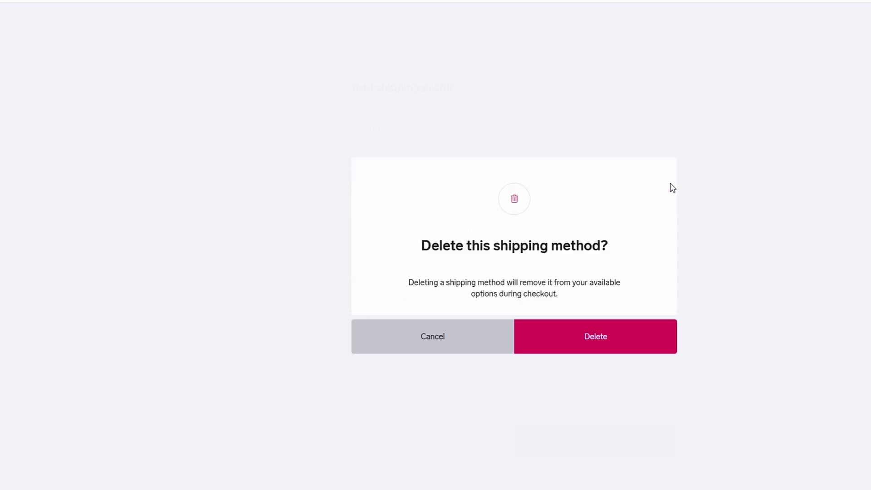
{"action": "left_click", "coordinate": [590, 346]}
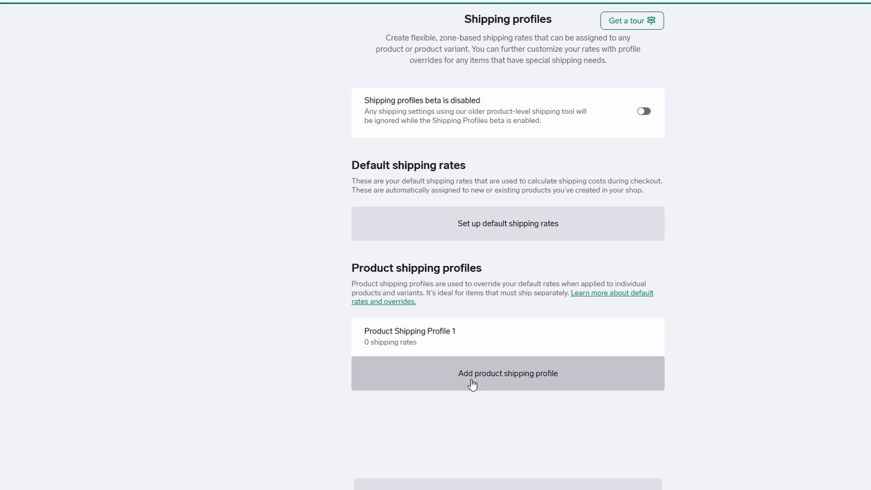
- Go back to the products list and open the peach product's details
{"action": "scroll", "coordinate": [503, 258], "scroll_direction": "up", "scroll_amount": 4}
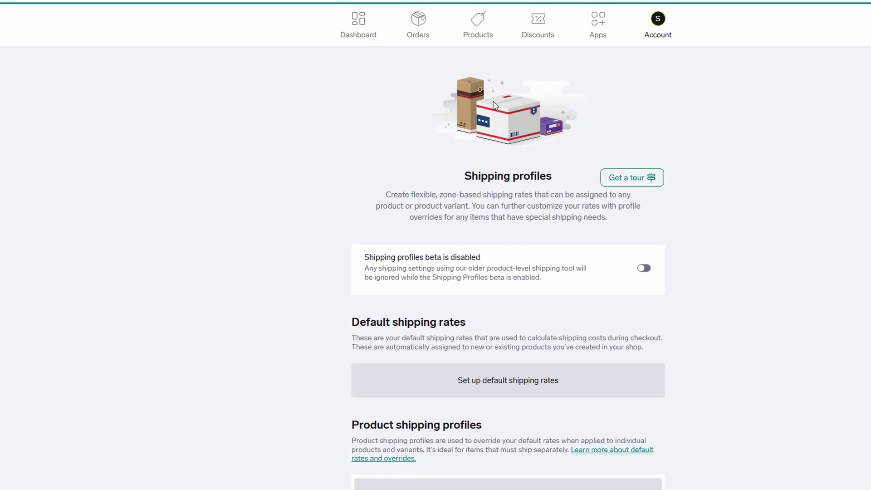
{"action": "left_click", "coordinate": [483, 33]}
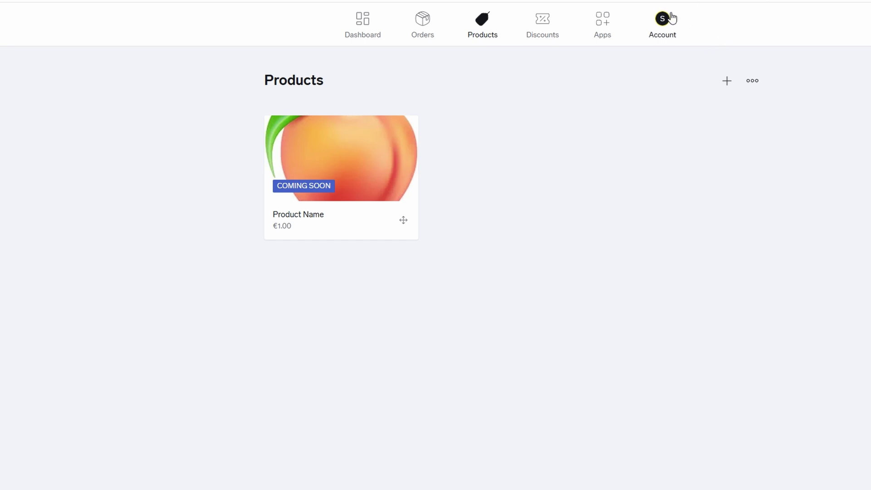
{"action": "left_click", "coordinate": [367, 190]}
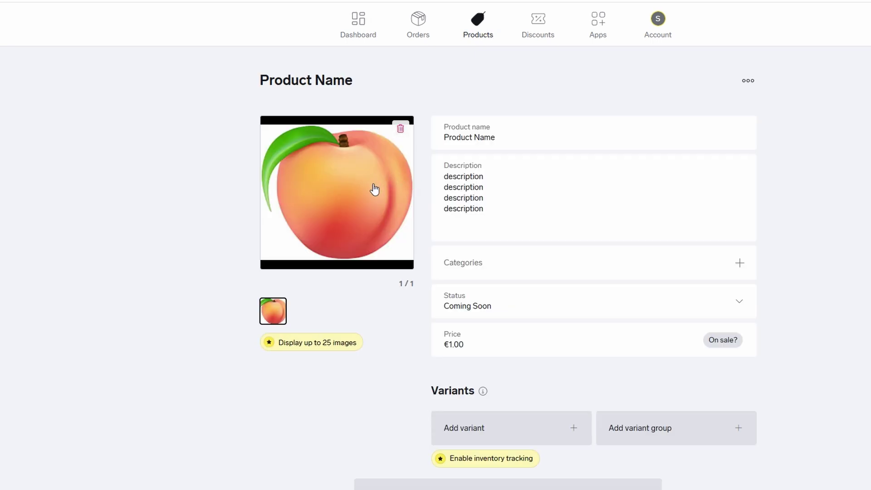
- Preview the shop from the account page's shop design section and look over its storefront home page
{"action": "left_click", "coordinate": [658, 19]}
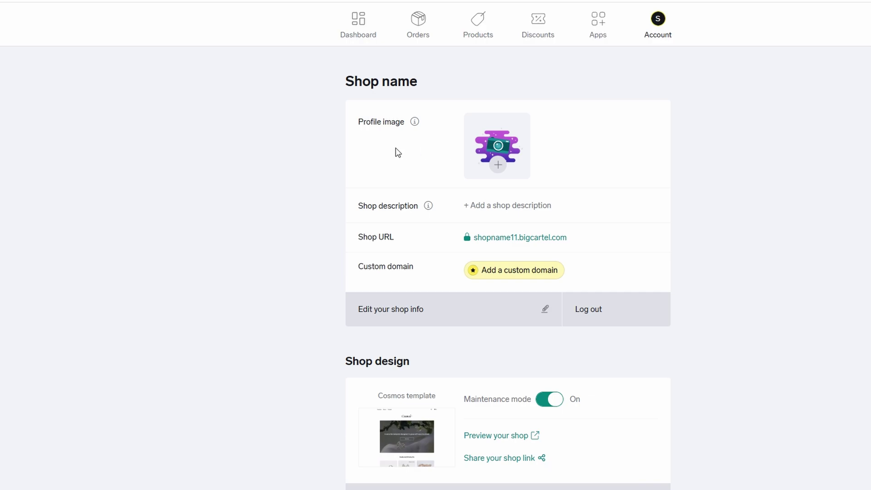
{"action": "scroll", "coordinate": [388, 152], "scroll_direction": "down", "scroll_amount": 3}
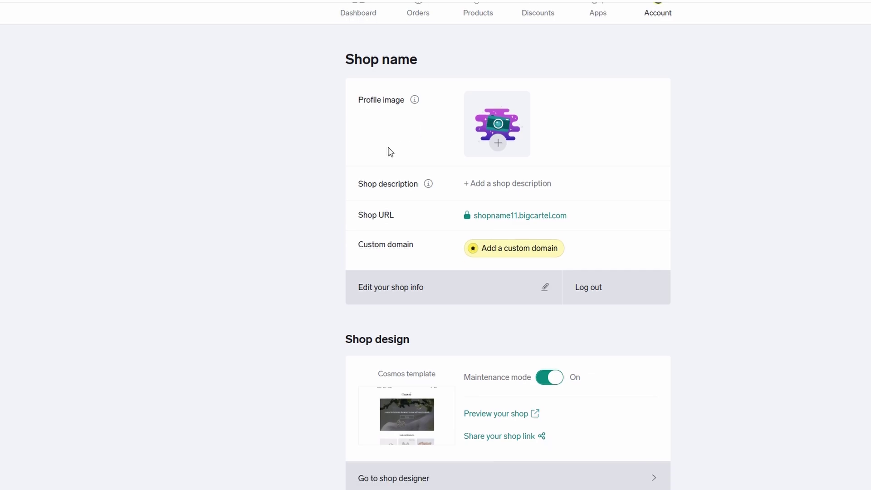
{"action": "scroll", "coordinate": [389, 152], "scroll_direction": "down", "scroll_amount": 3}
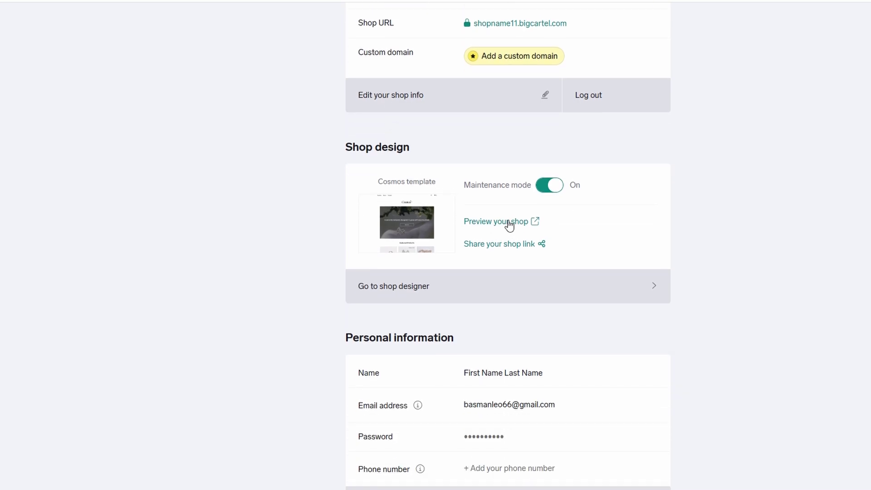
{"action": "left_click", "coordinate": [525, 224]}
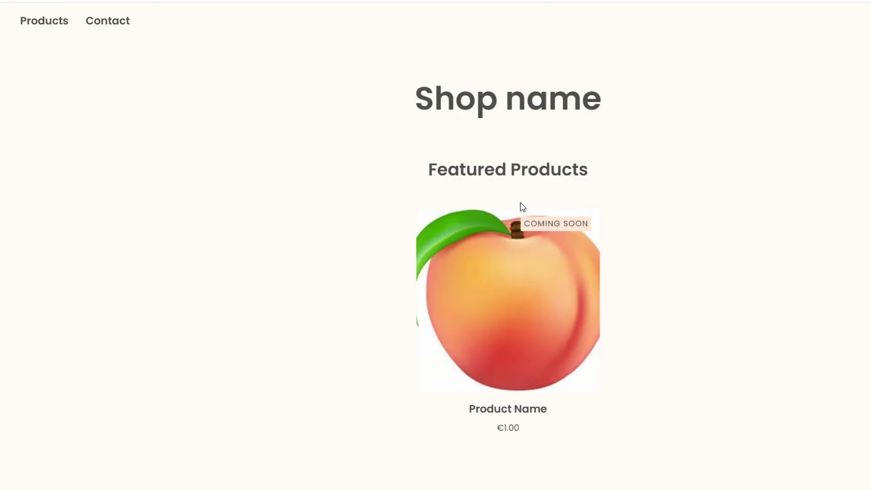
{"action": "scroll", "coordinate": [519, 197], "scroll_direction": "down", "scroll_amount": 2}
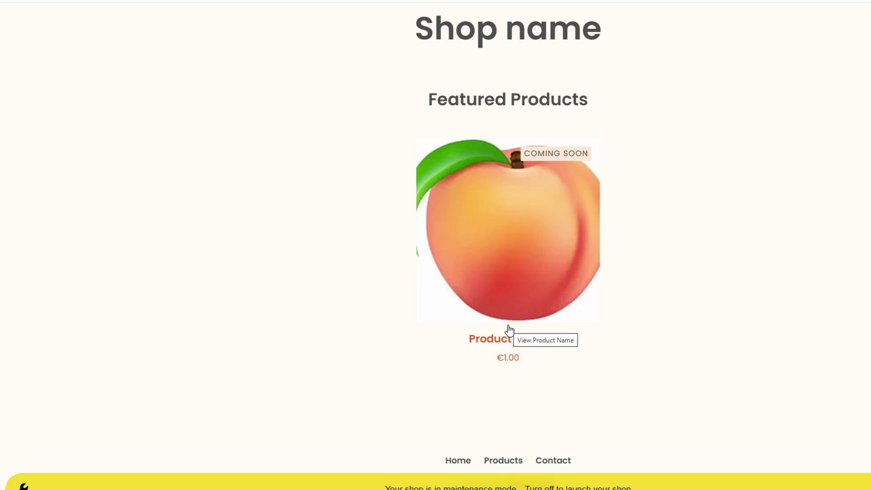
{"action": "scroll", "coordinate": [509, 330], "scroll_direction": "up", "scroll_amount": 2}
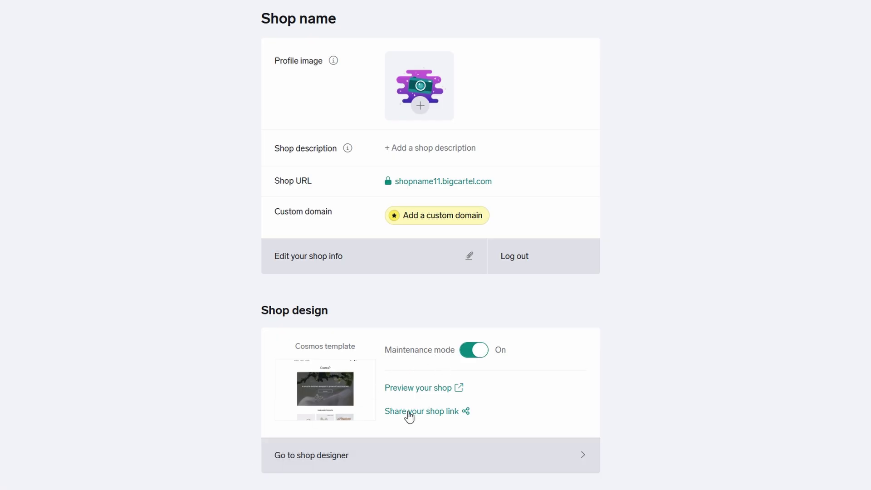
- View the options for sharing the shop link, and look over the account page down to preferences and sales channels
{"action": "left_click", "coordinate": [409, 414]}
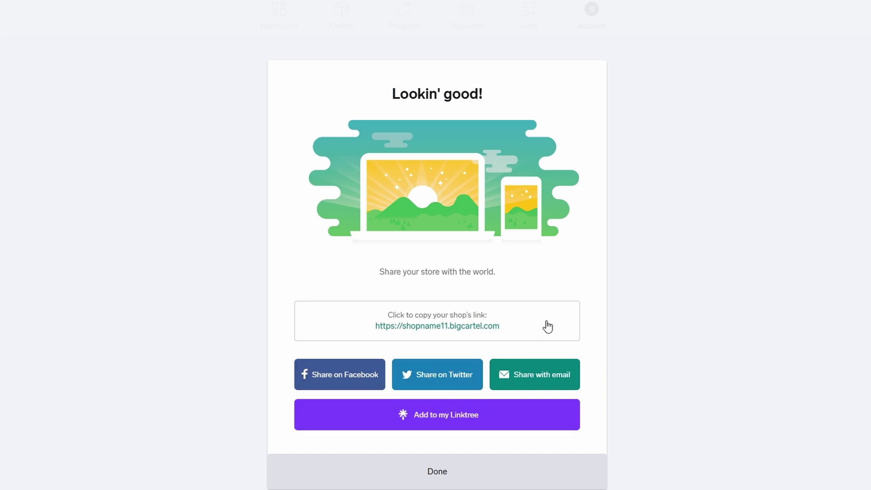
{"action": "left_click", "coordinate": [386, 476]}
{"action": "scroll", "coordinate": [496, 409], "scroll_direction": "down", "scroll_amount": 4}
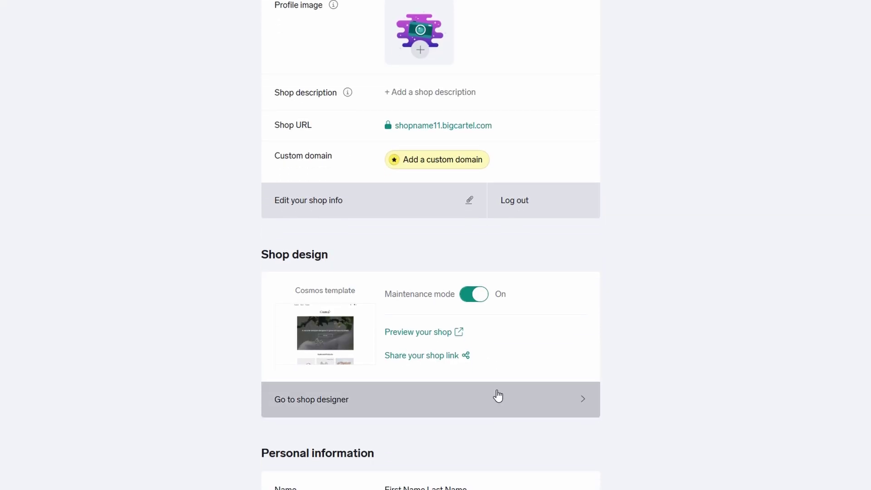
{"action": "scroll", "coordinate": [489, 309], "scroll_direction": "down", "scroll_amount": 10}
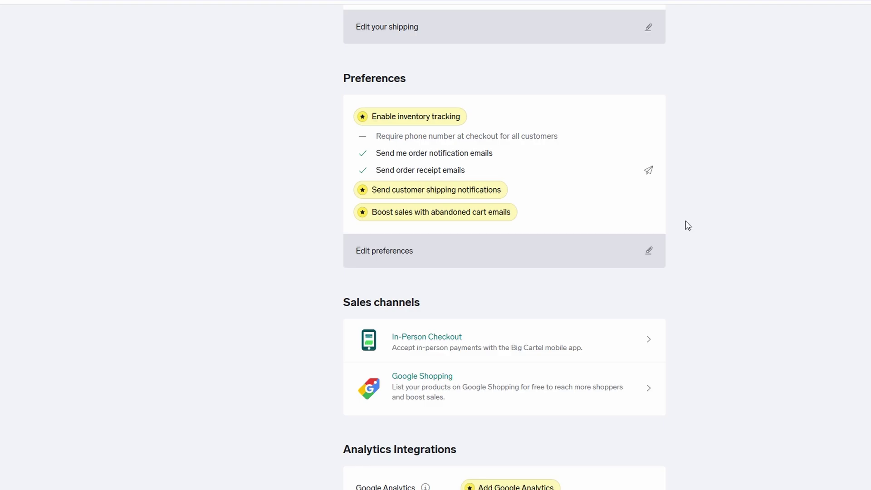
- Reopen the shop designer from the account page and look through its settings down to the options section
{"action": "scroll", "coordinate": [712, 268], "scroll_direction": "up", "scroll_amount": 5}
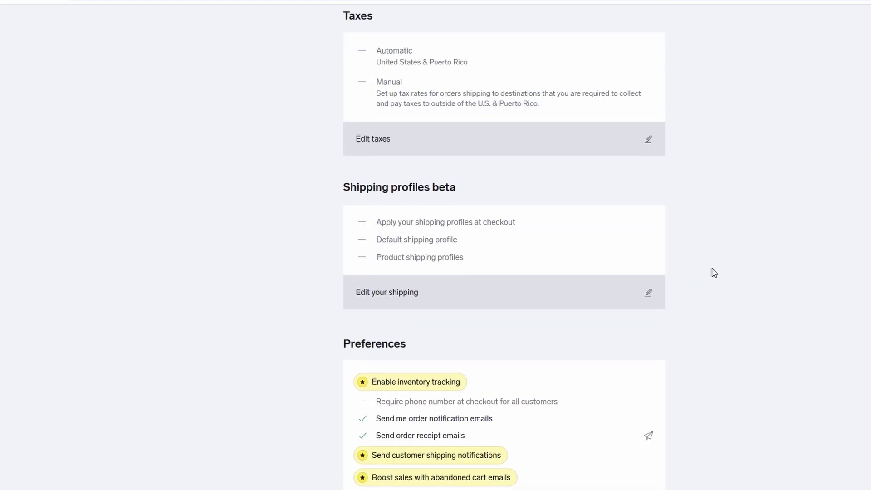
{"action": "scroll", "coordinate": [712, 268], "scroll_direction": "up", "scroll_amount": 5}
{"action": "scroll", "coordinate": [711, 268], "scroll_direction": "up", "scroll_amount": 6}
{"action": "scroll", "coordinate": [711, 267], "scroll_direction": "up", "scroll_amount": 8}
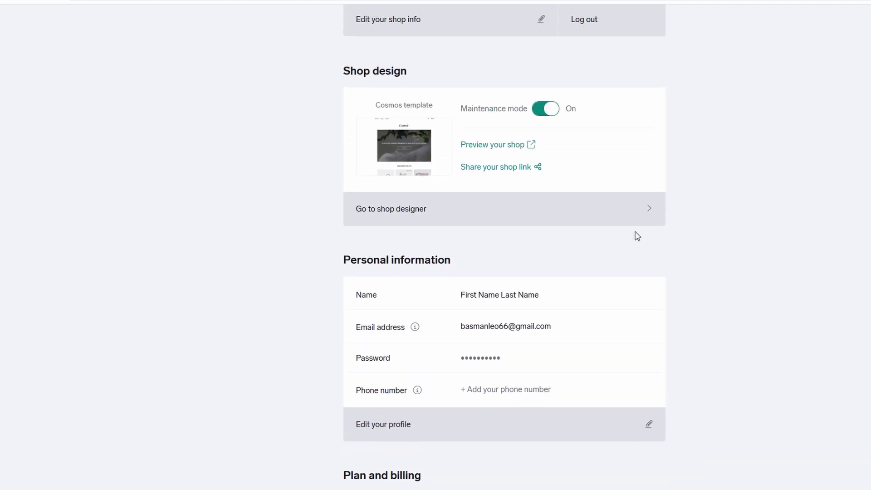
{"action": "left_click", "coordinate": [416, 212]}
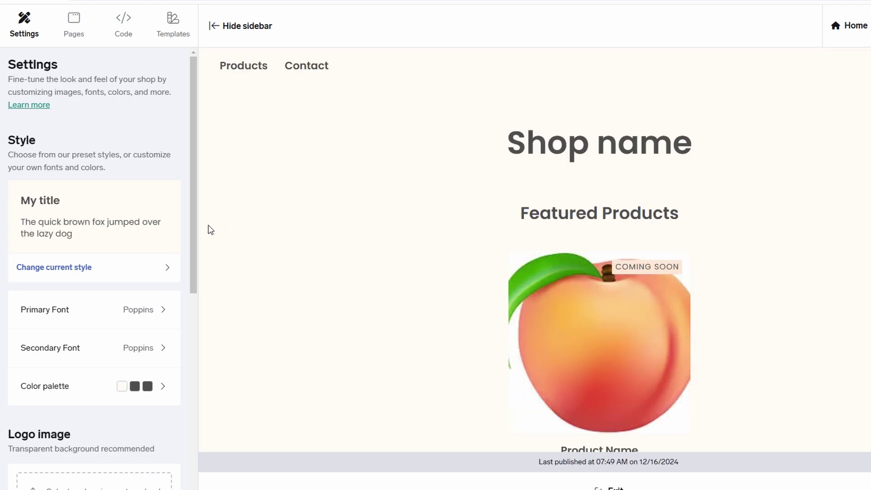
{"action": "scroll", "coordinate": [138, 226], "scroll_direction": "down", "scroll_amount": 6}
{"action": "scroll", "coordinate": [140, 228], "scroll_direction": "down", "scroll_amount": 2}
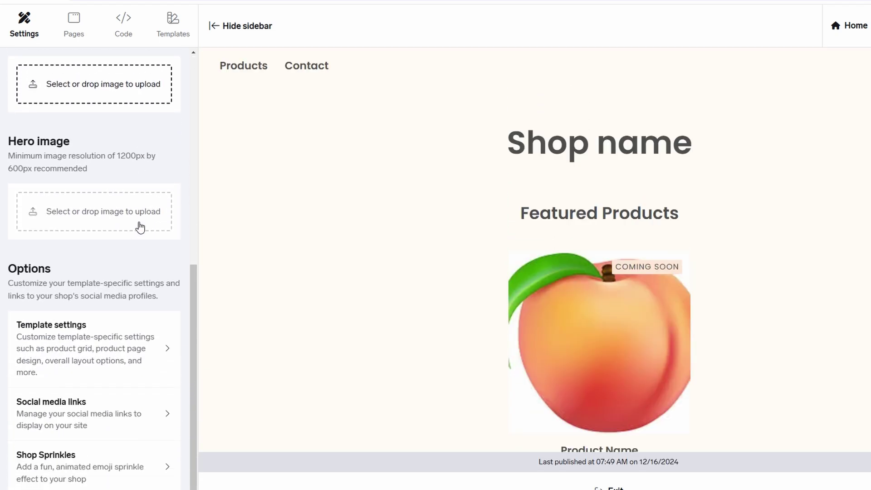
- Open the social media links settings and look over the URL fields for each network
{"action": "left_click", "coordinate": [118, 414]}
{"action": "scroll", "coordinate": [79, 175], "scroll_direction": "down", "scroll_amount": 1}
{"action": "scroll", "coordinate": [79, 175], "scroll_direction": "down", "scroll_amount": 10}
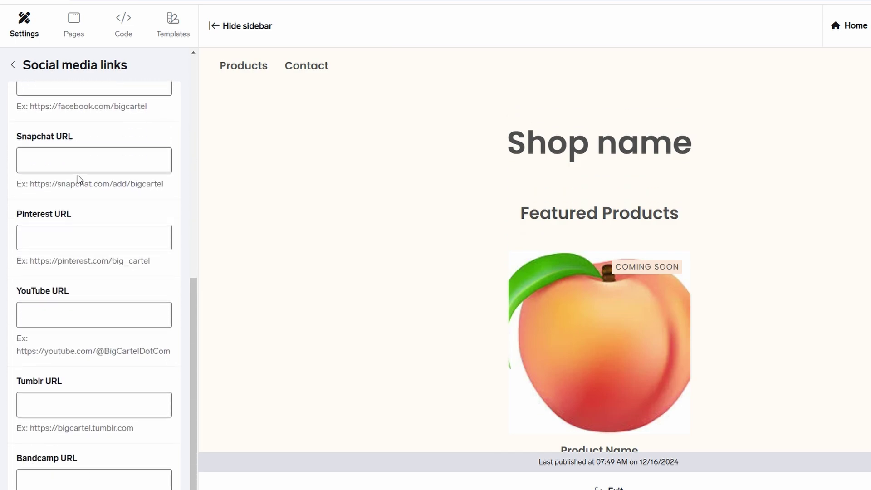
{"action": "scroll", "coordinate": [78, 178], "scroll_direction": "up", "scroll_amount": 10}
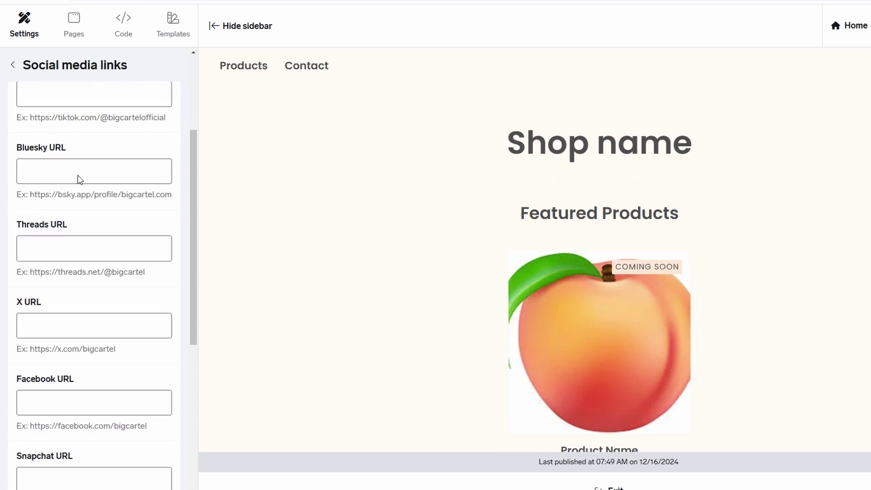